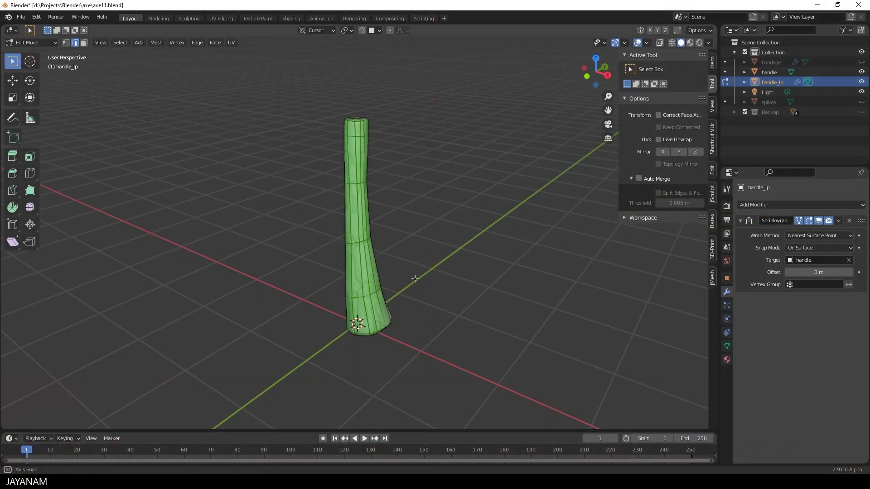
# Turn off the Draw Xray viewport overlay and hide the high-poly handle object.
pyautogui.moveTo(416, 279); pyautogui.dragTo(454, 312, button='middle')
pyautogui.scroll(2, 455, 312)
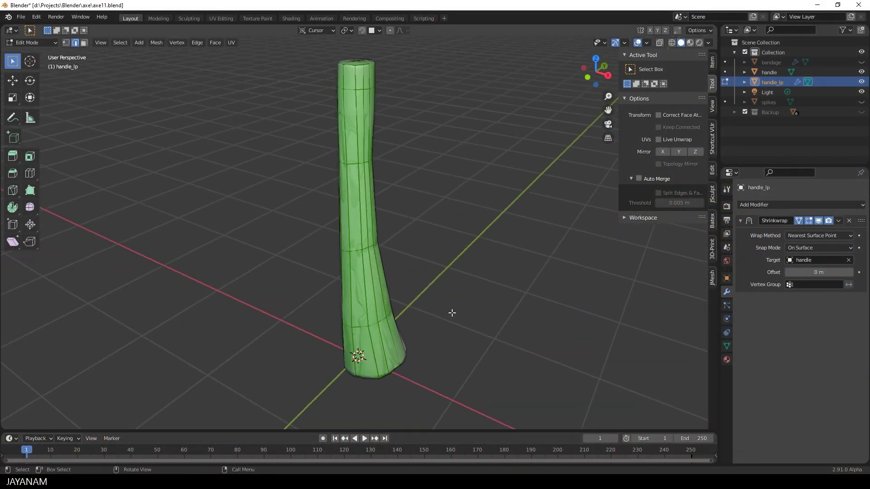
pyautogui.click(647, 43)
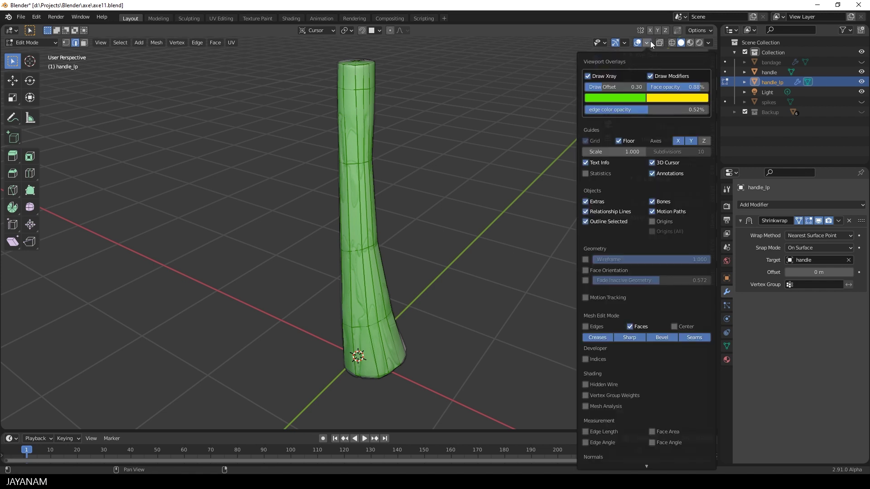
pyautogui.click(588, 76)
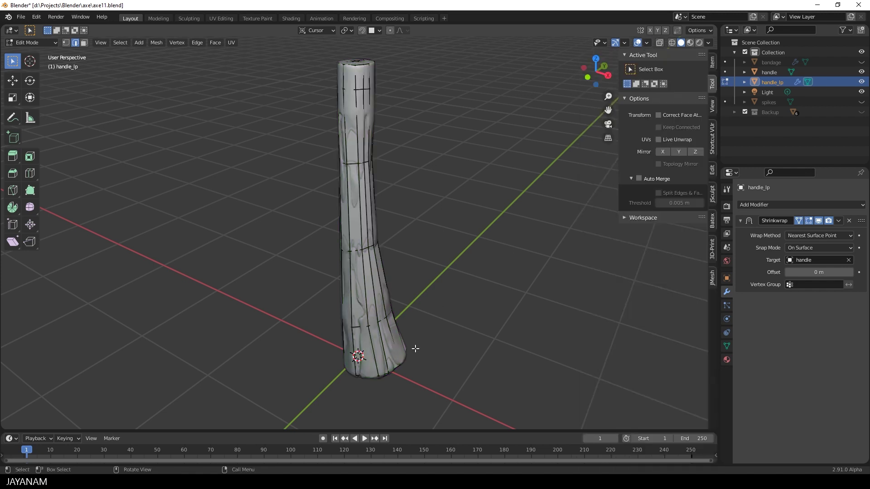
pyautogui.click(863, 72)
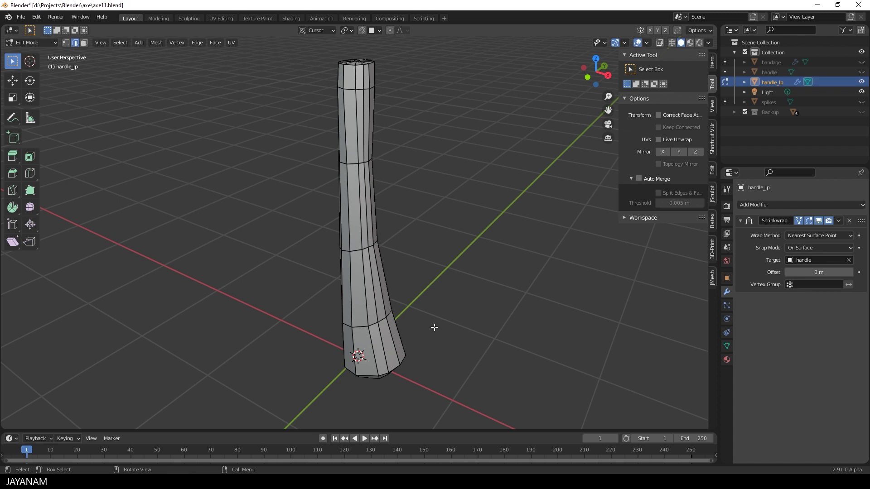
# Leave mesh editing and apply Shade Smooth to the low-poly handle_lp object.
pyautogui.press('Tab')
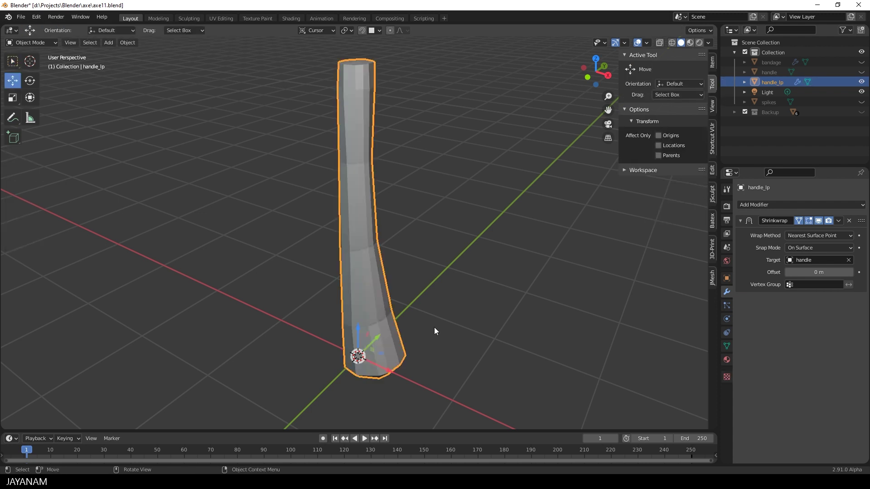
pyautogui.rightClick(372, 301)
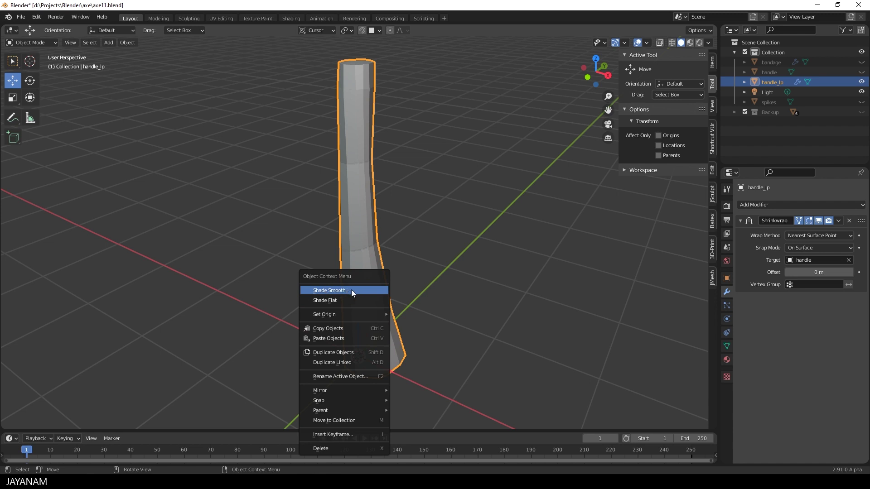
pyautogui.click(352, 292)
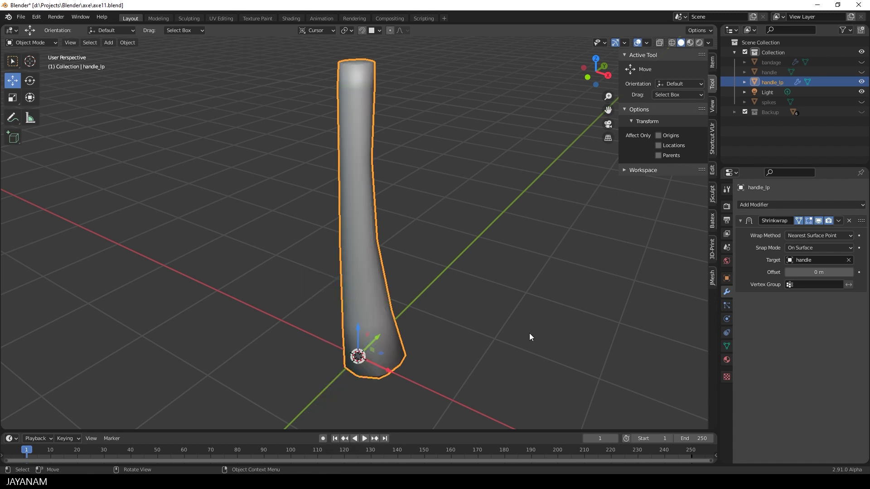
# In Edit Mode, mark a seam along one lengthwise edge path running from the top rim to the bottom of handle_lp.
pyautogui.moveTo(530, 333); pyautogui.dragTo(462, 320, button='middle')
pyautogui.press('Tab')
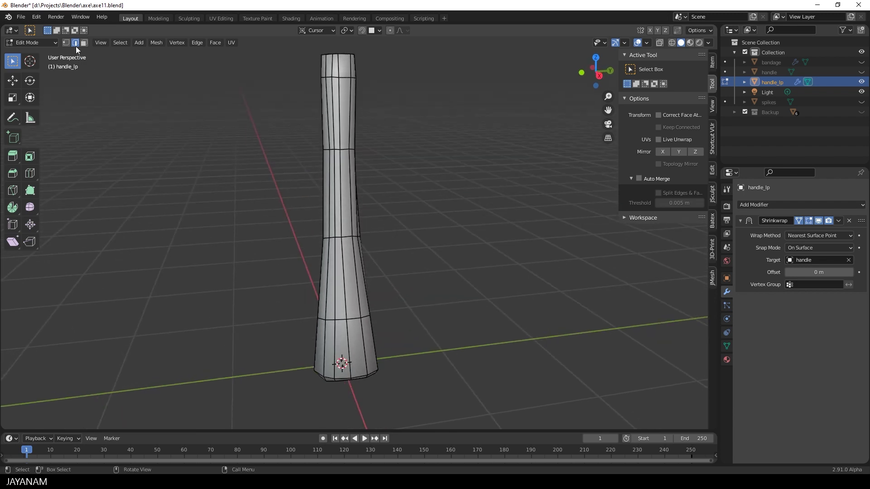
pyautogui.moveTo(328, 128); pyautogui.dragTo(334, 87, button='middle')
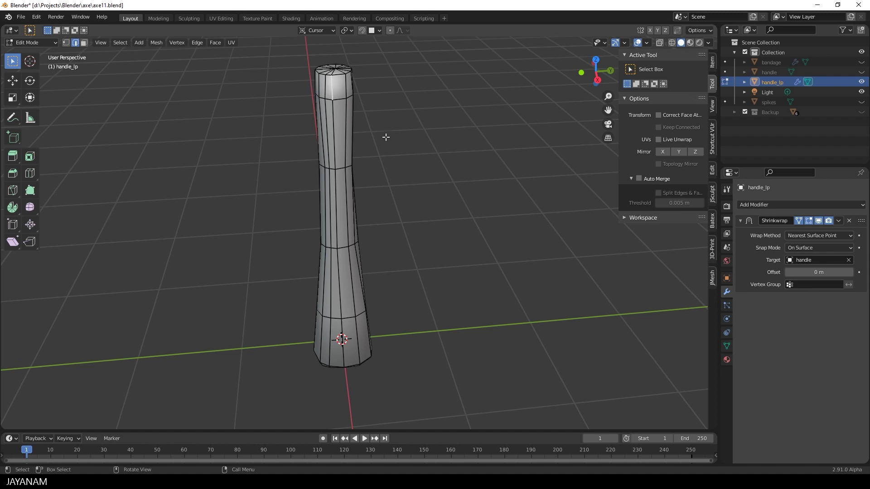
pyautogui.moveTo(388, 139); pyautogui.dragTo(386, 275, button='middle')
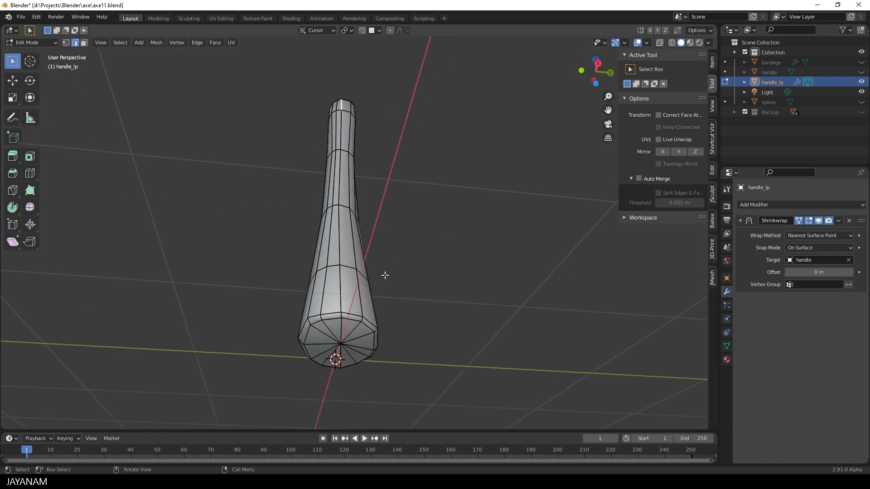
pyautogui.keyDown('ctrl'); pyautogui.click(342, 314); pyautogui.keyUp('ctrl')
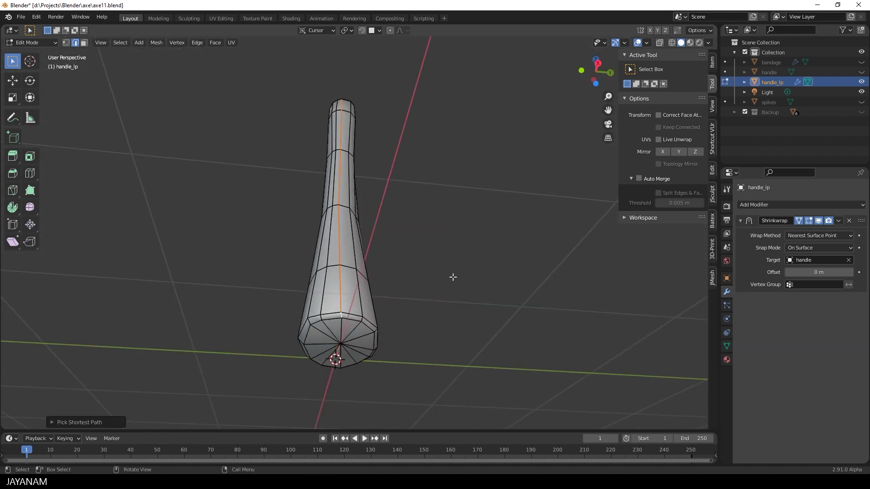
pyautogui.hotkey('ctrl', 'e')
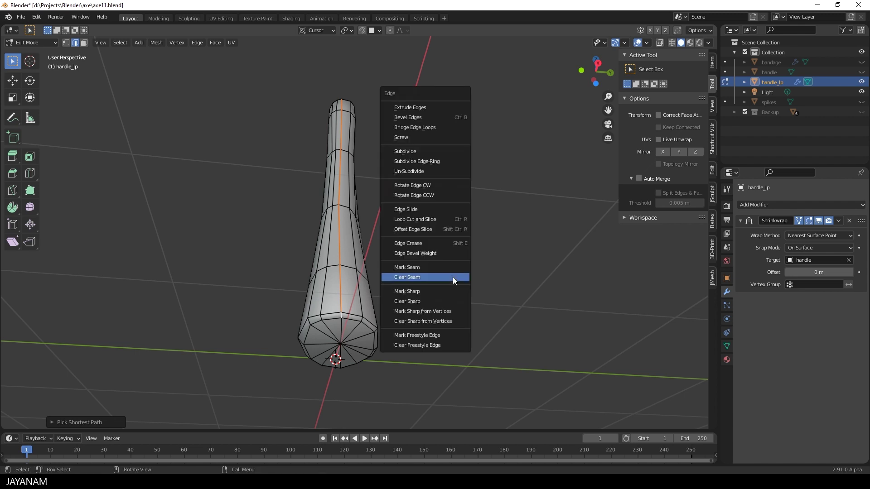
pyautogui.click(431, 268)
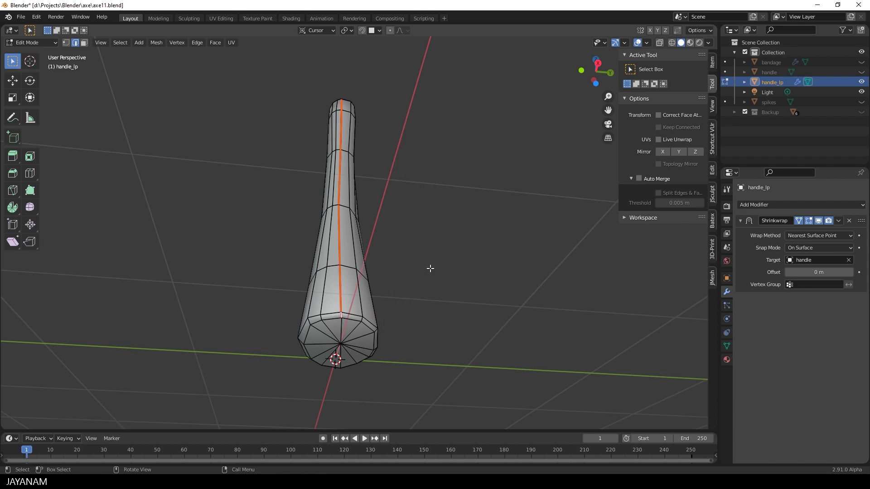
# Mark the edge loop around the bottom cap of handle_lp as a seam.
pyautogui.moveTo(413, 304); pyautogui.dragTo(364, 281, button='middle')
pyautogui.keyDown('alt'); pyautogui.click(363, 280); pyautogui.keyUp('alt')
pyautogui.hotkey('ctrl', 'e')
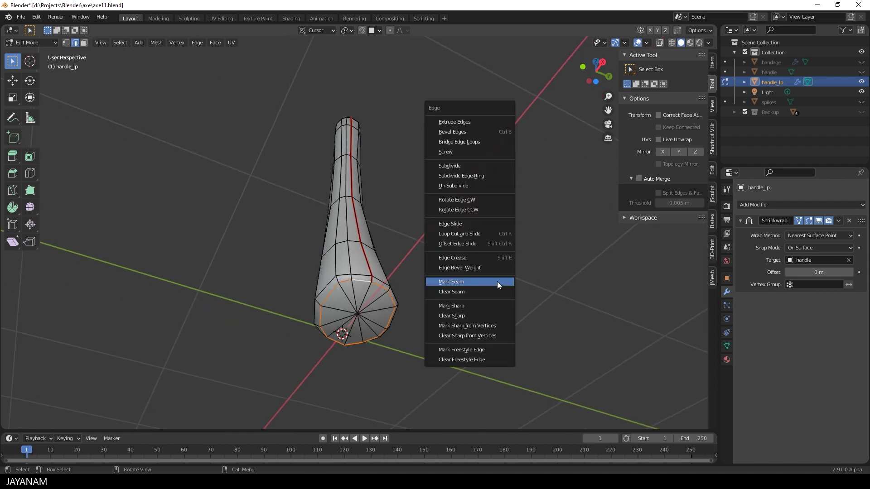
pyautogui.click(498, 282)
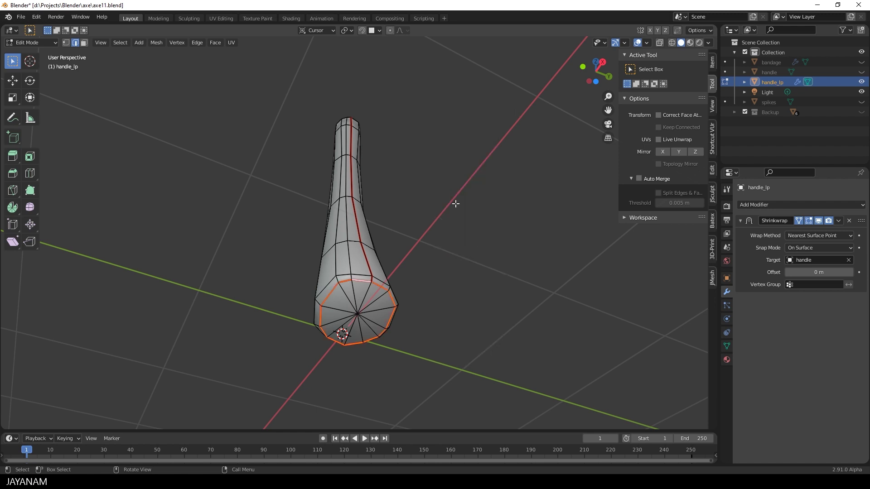
# Mark the edge loop around the top cap of handle_lp as a seam.
pyautogui.moveTo(449, 182); pyautogui.dragTo(421, 228, button='middle')
pyautogui.keyDown('alt'); pyautogui.click(352, 126); pyautogui.keyUp('alt')
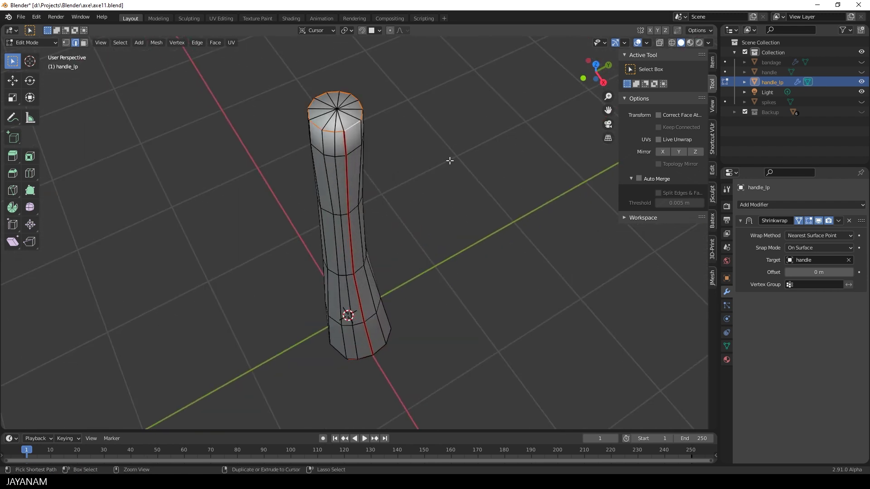
pyautogui.hotkey('ctrl', 'e')
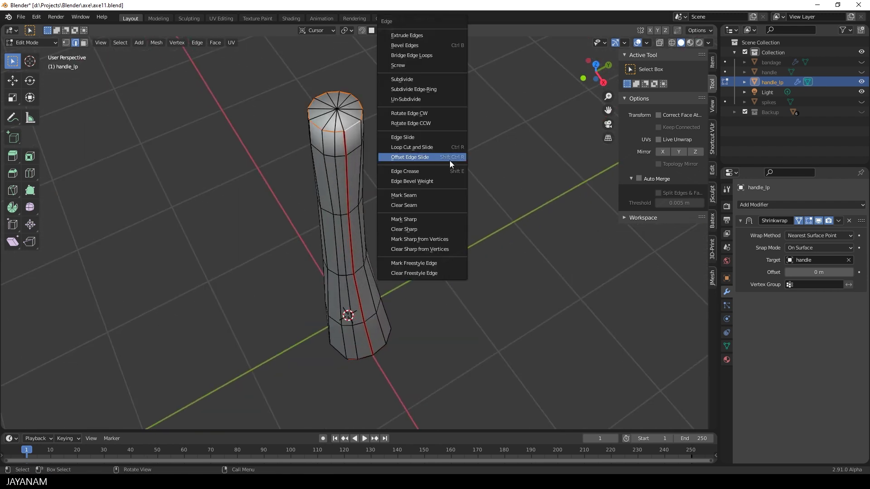
pyautogui.click(426, 195)
# Unwrap the whole handle_lp mesh along its seams and save the file.
pyautogui.moveTo(433, 278); pyautogui.dragTo(479, 252, button='middle')
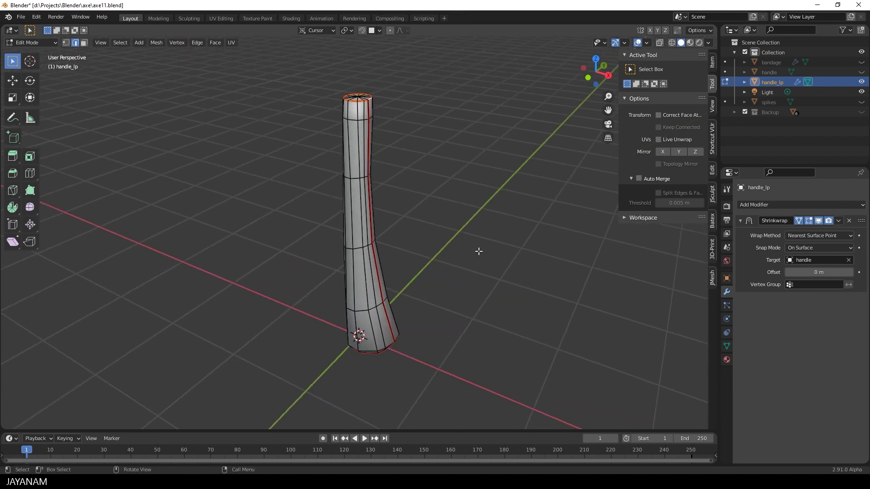
pyautogui.press('a')
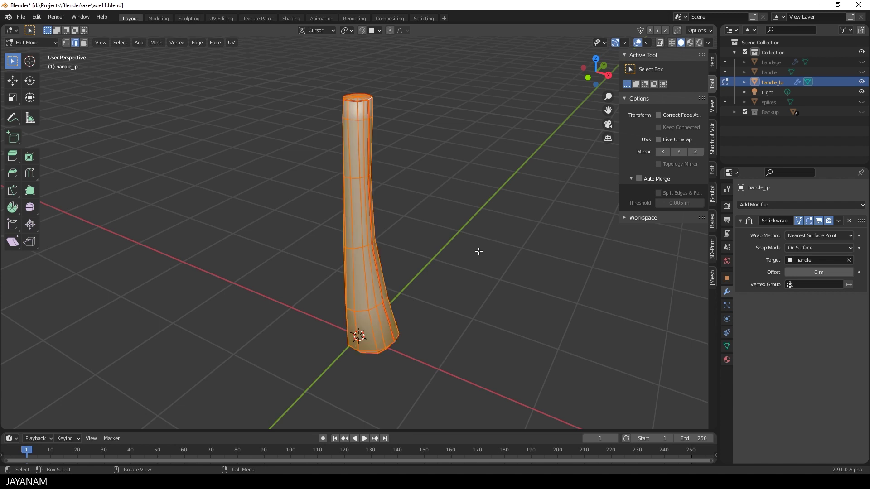
pyautogui.press('u')
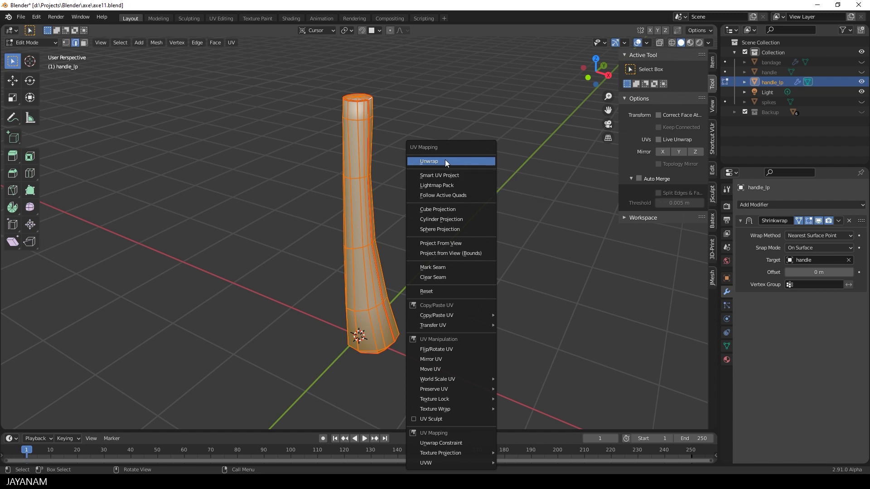
pyautogui.click(445, 159)
pyautogui.hotkey('ctrl', 's')
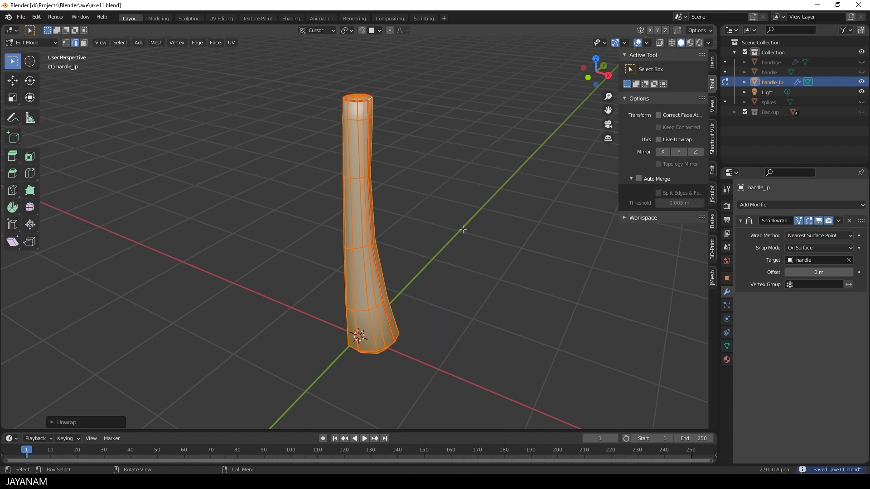
# Return to Object Mode, show and select the high-poly handle, and hide handle_lp.
pyautogui.press('Tab')
pyautogui.click(862, 71)
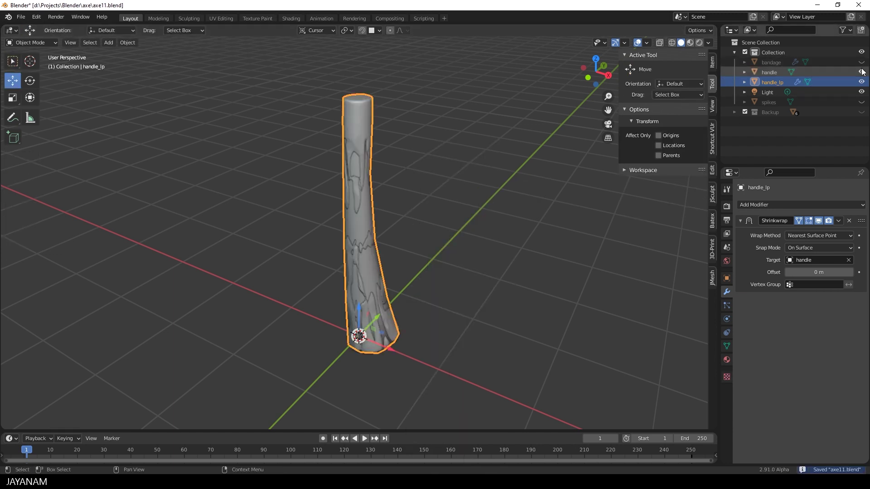
pyautogui.click(769, 72)
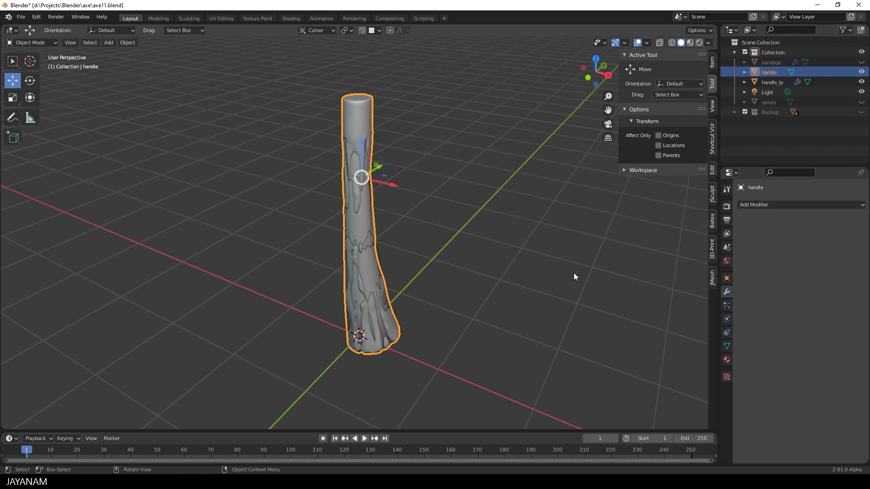
pyautogui.click(861, 82)
pyautogui.moveTo(466, 301); pyautogui.dragTo(388, 246, button='middle')
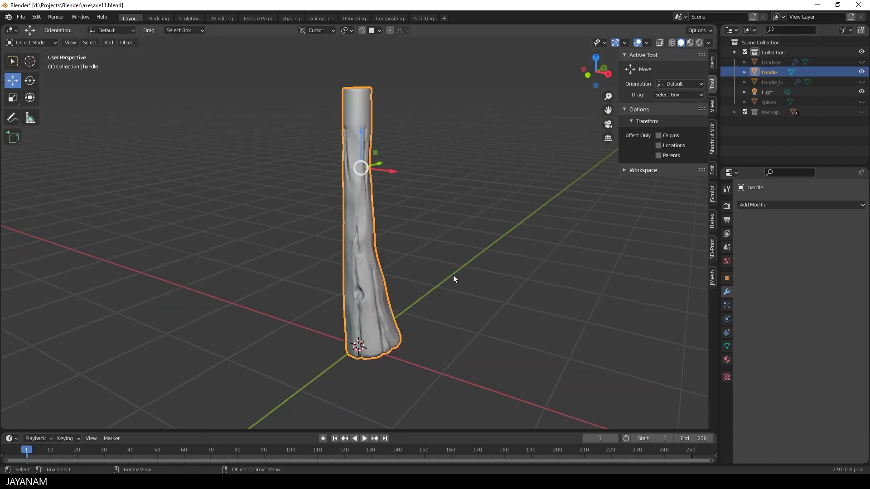
# Set up an FBX export of the high-poly handle limited to selected objects and the Mesh type, with Bake Animation off.
pyautogui.click(21, 17)
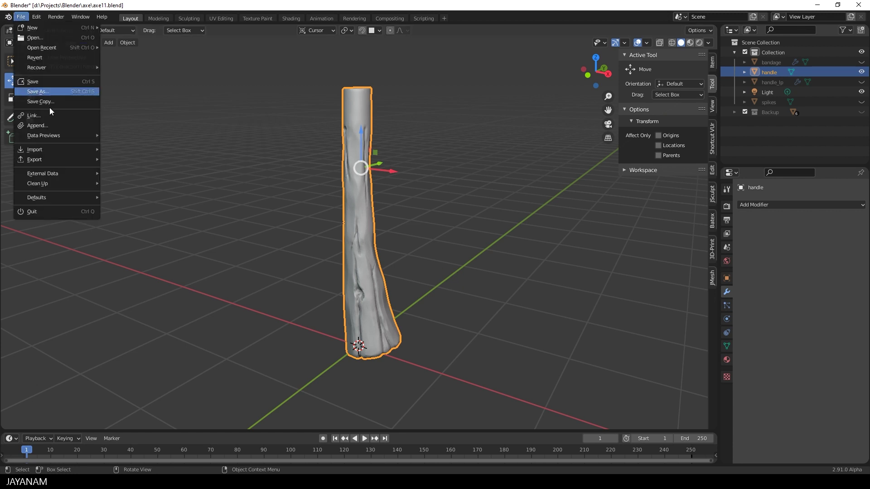
pyautogui.moveTo(41, 161)
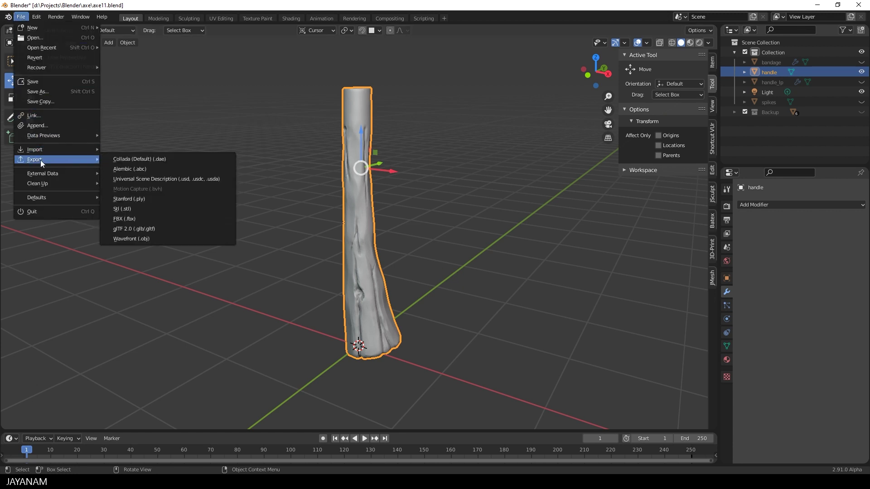
pyautogui.click(133, 220)
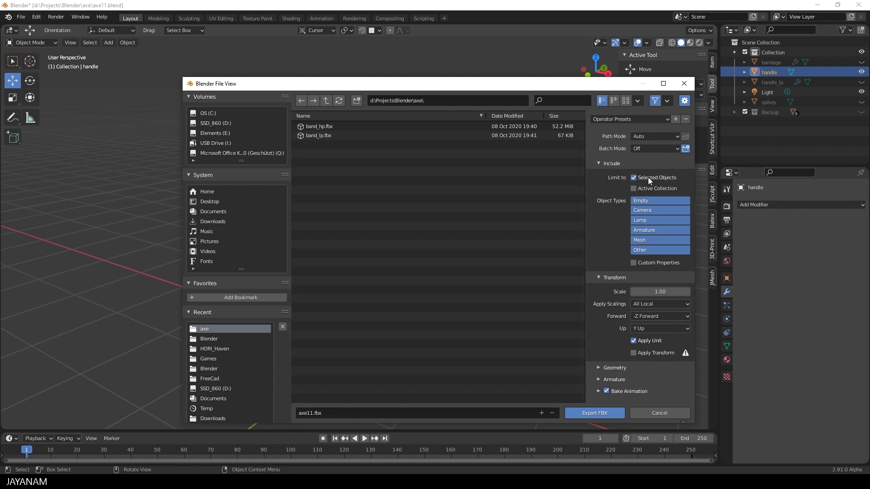
pyautogui.click(653, 239)
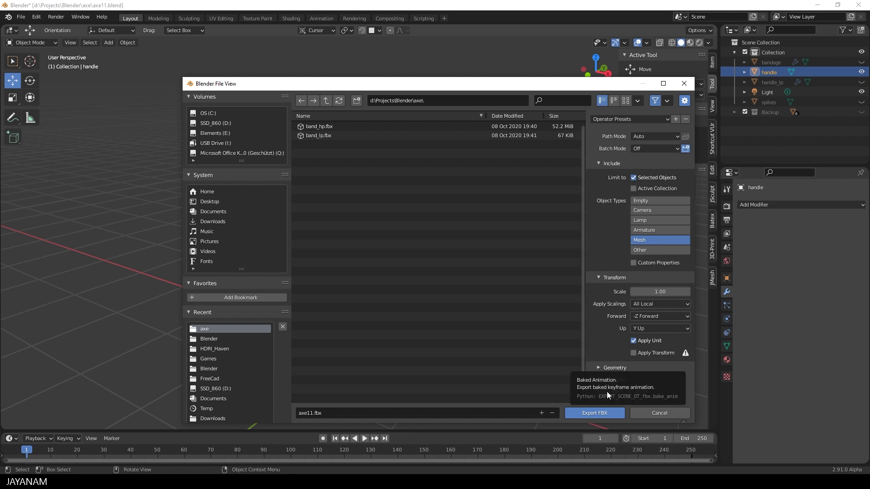
# Name the export file handle_hp.fbx, check the Geometry options and export the FBX.
pyautogui.doubleClick(305, 413)
pyautogui.write('handle_hp')
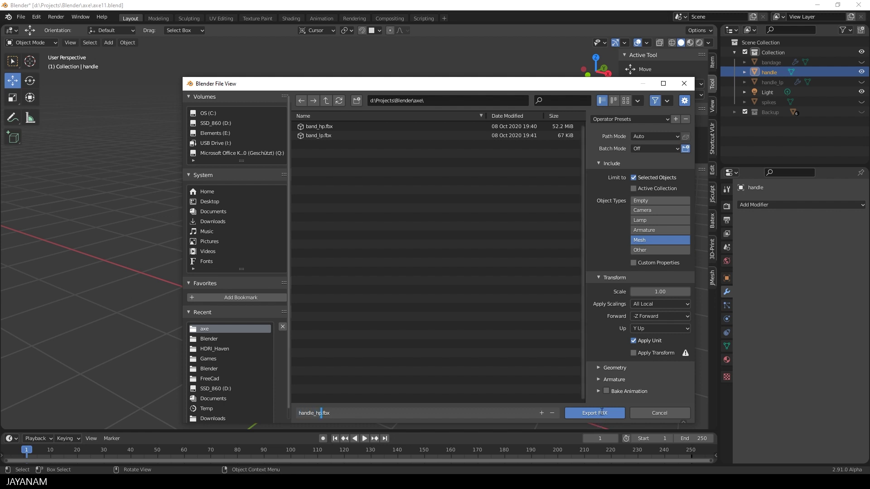
pyautogui.click(601, 411)
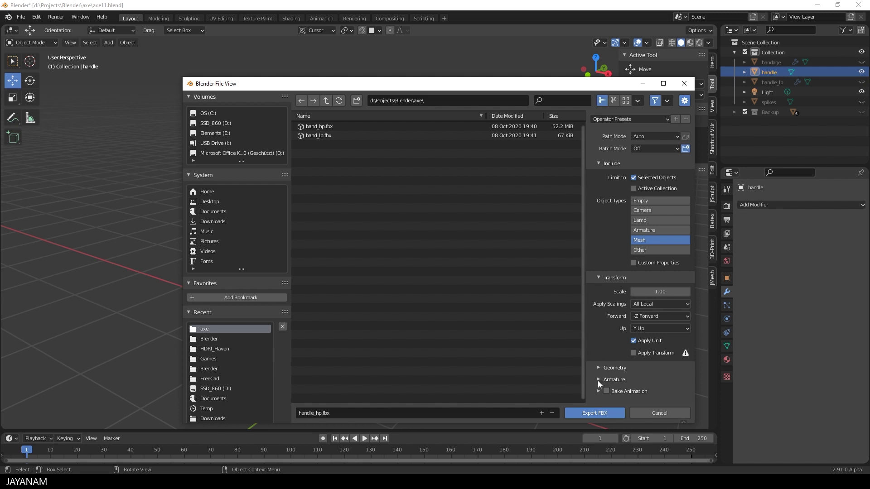
pyautogui.click(599, 368)
pyautogui.scroll(-2, 599, 367)
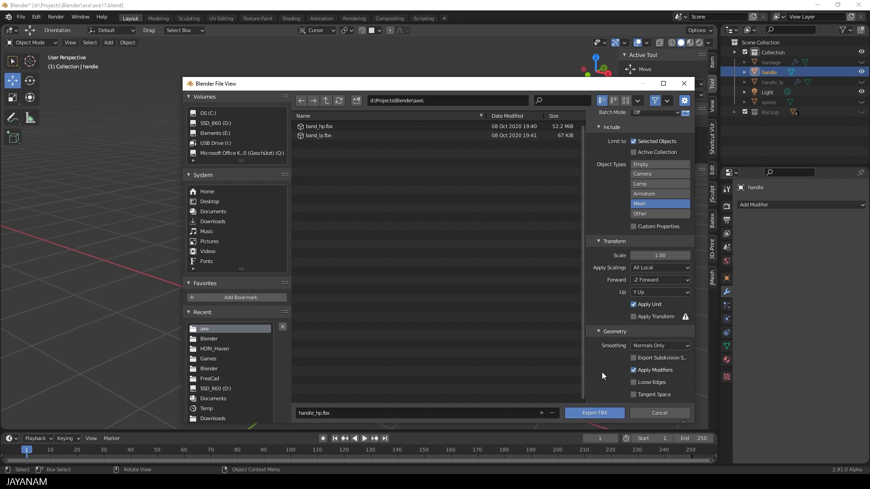
pyautogui.click(595, 414)
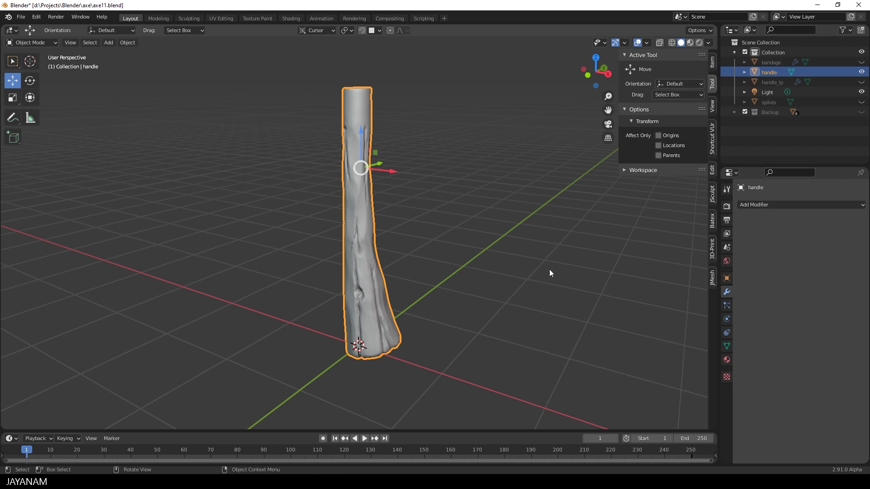
# Hide the high-poly handle, and show and select handle_lp.
pyautogui.click(862, 72)
pyautogui.click(861, 81)
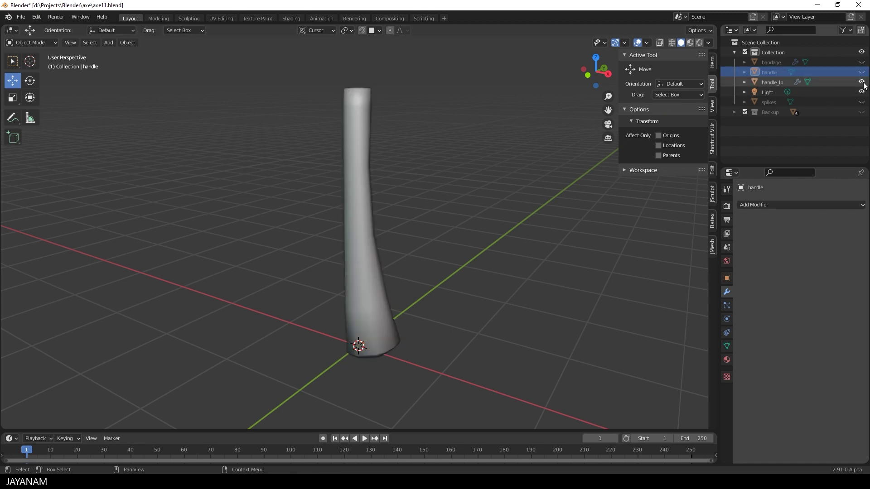
pyautogui.click(773, 82)
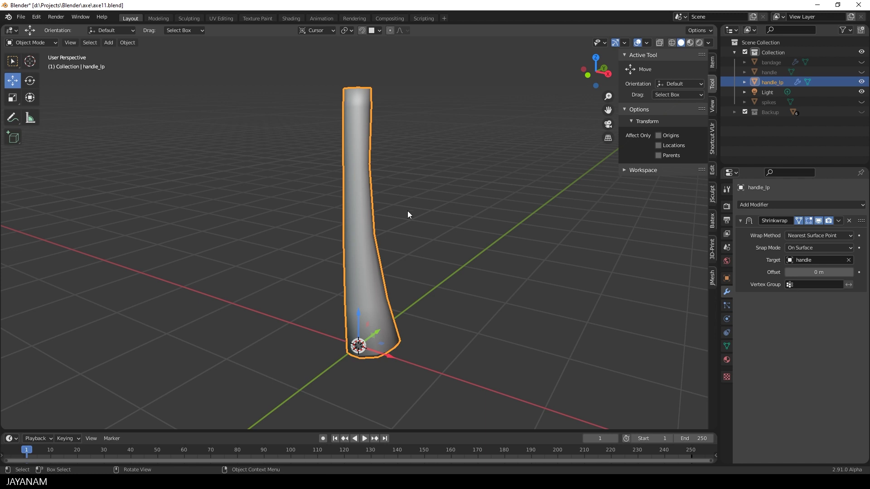
# Check the Geometry options of the FBX export and export the selected low-poly handle as handle_lp.fbx.
pyautogui.click(21, 17)
pyautogui.moveTo(28, 160)
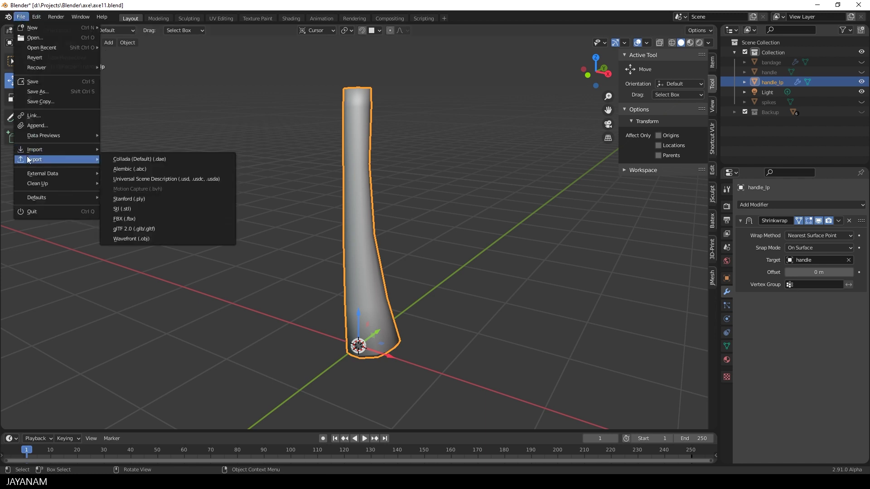
pyautogui.click(139, 218)
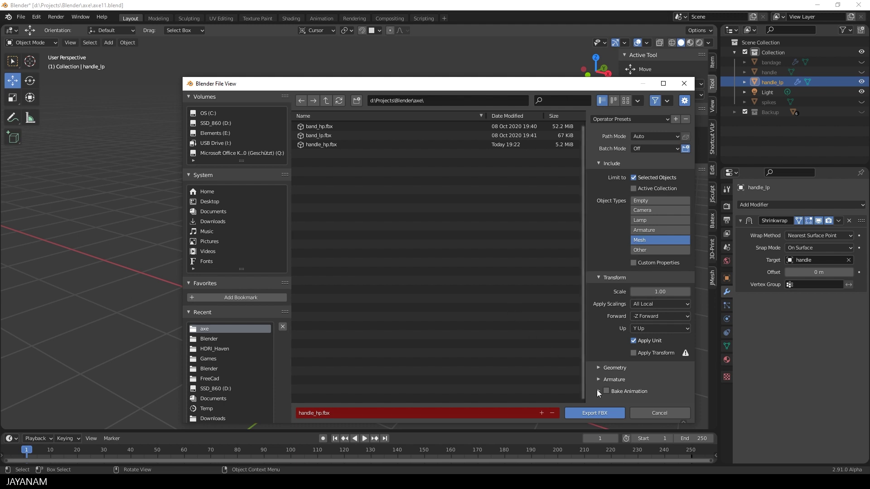
pyautogui.click(599, 368)
pyautogui.scroll(-2, 608, 374)
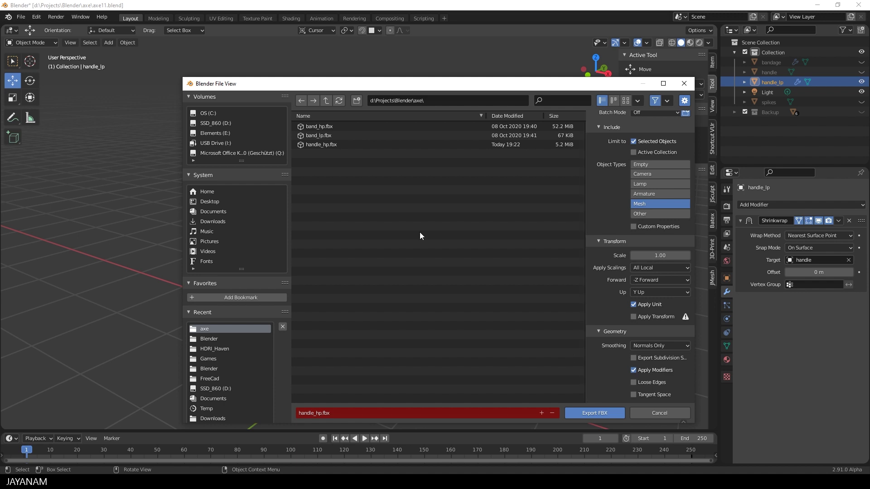
pyautogui.click(316, 413)
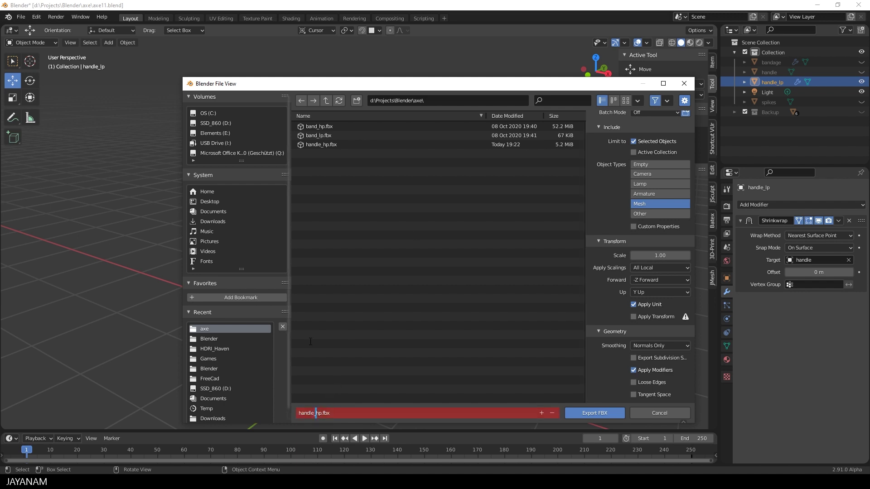
pyautogui.press('Delete')
pyautogui.write('l')
pyautogui.click(353, 417)
pyautogui.click(601, 412)
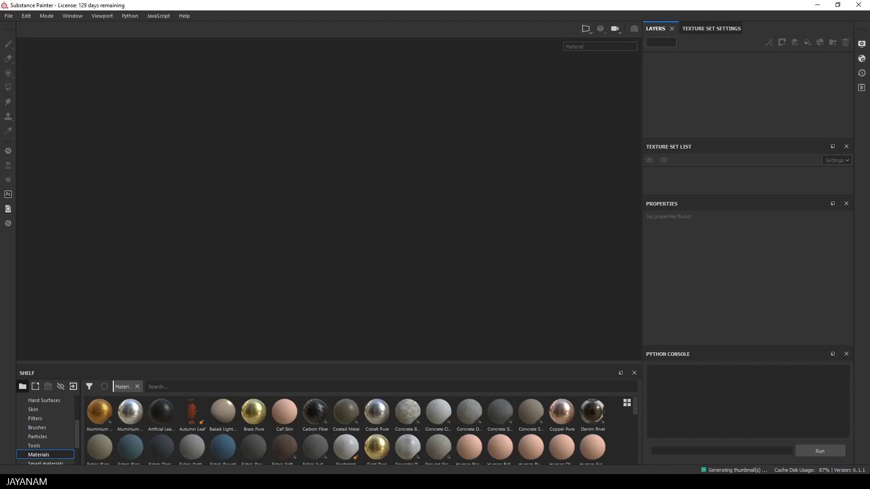
# In Substance Painter, create a new project from handle_lp.fbx with the Unreal Engine 4 template, 2048 resolution and DirectX normals.
pyautogui.click(12, 17)
pyautogui.click(22, 26)
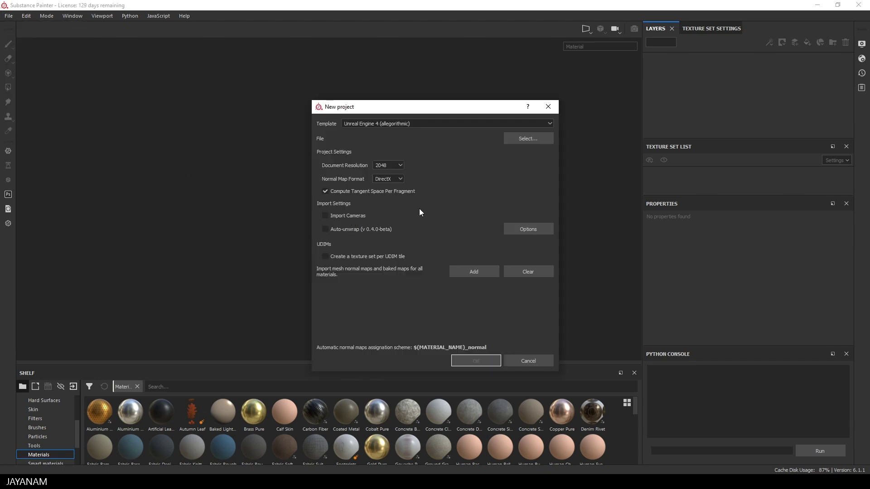
pyautogui.click(528, 139)
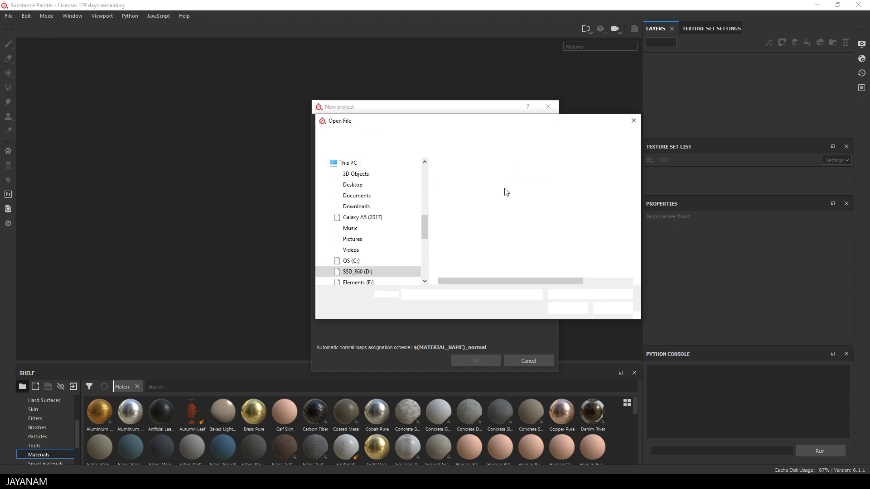
pyautogui.click(469, 206)
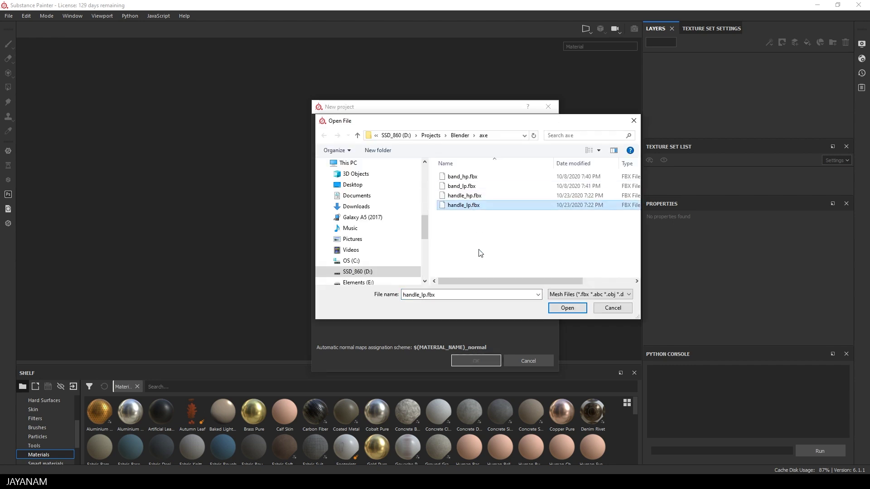
pyautogui.press('Return')
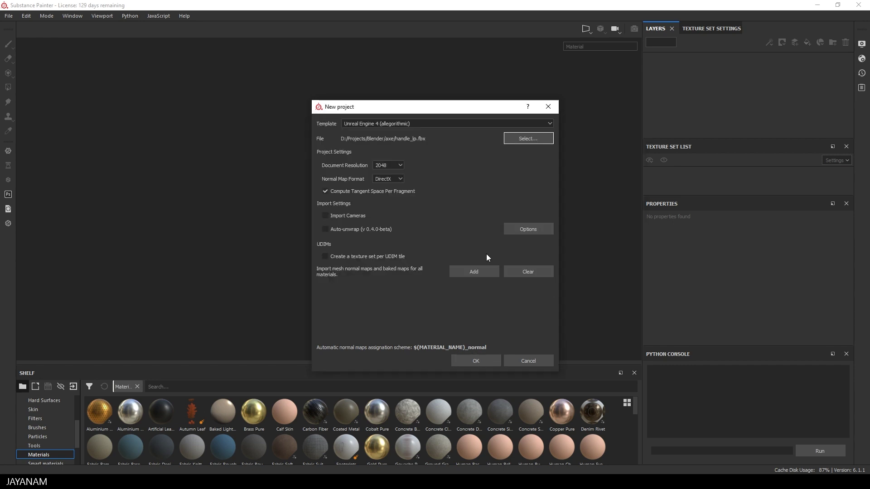
pyautogui.click(476, 362)
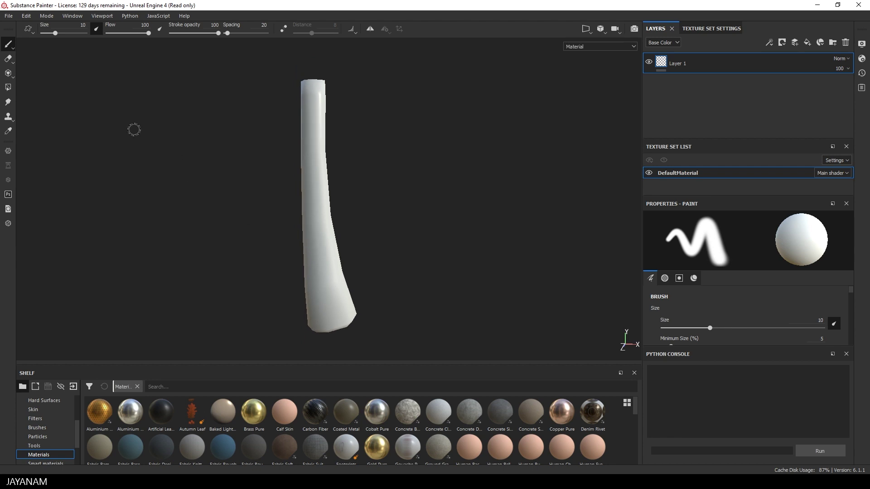
# View the handle's polygon edges with the Polygon Fill tool and return to the Paint tool.
pyautogui.click(7, 88)
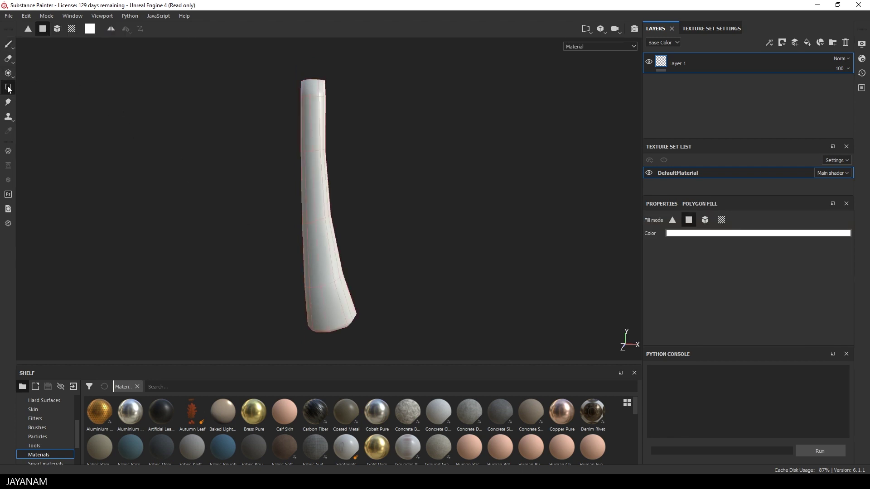
pyautogui.click(8, 44)
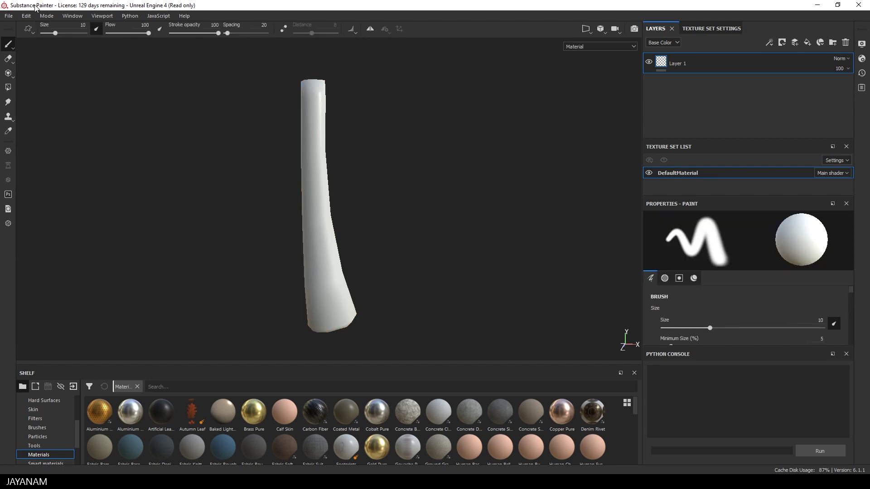
# Open mesh map baking, exclude the ID map and set the output size to 2048.
pyautogui.click(27, 17)
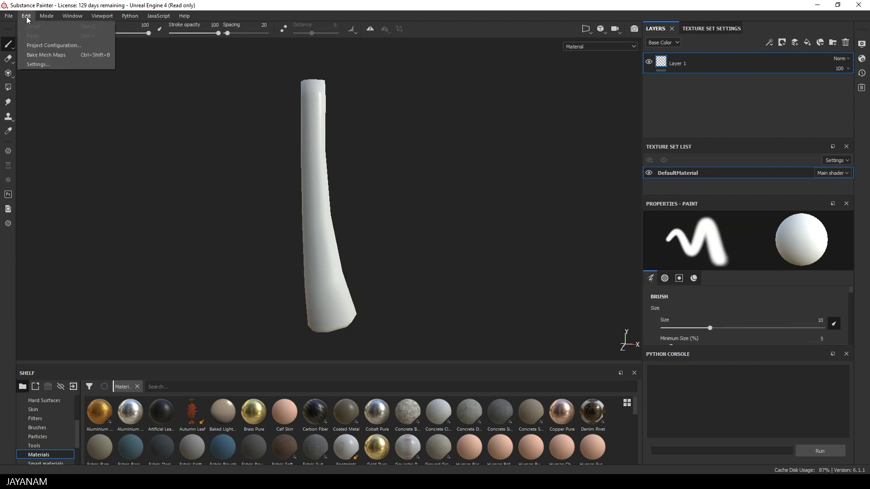
pyautogui.click(55, 55)
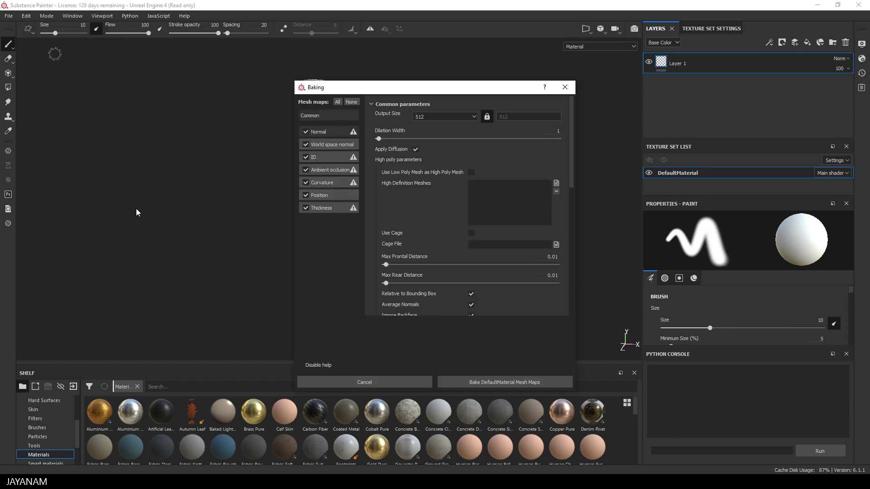
pyautogui.moveTo(340, 161)
pyautogui.click(306, 157)
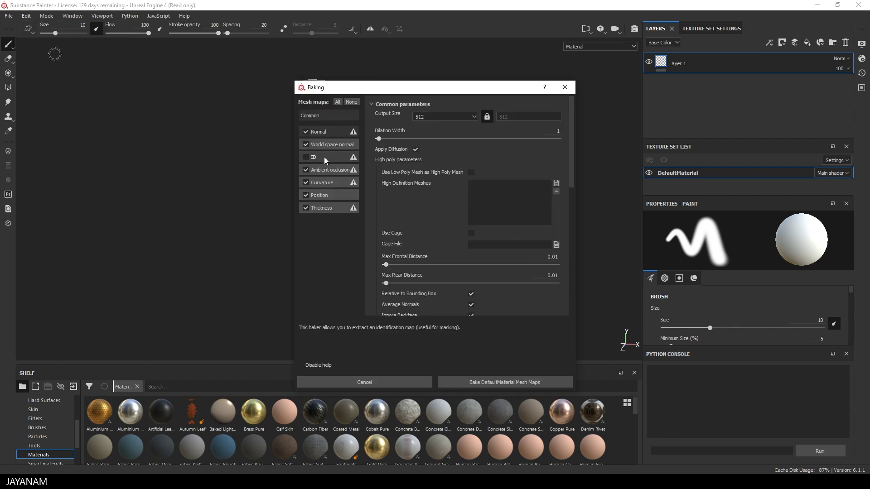
pyautogui.click(461, 115)
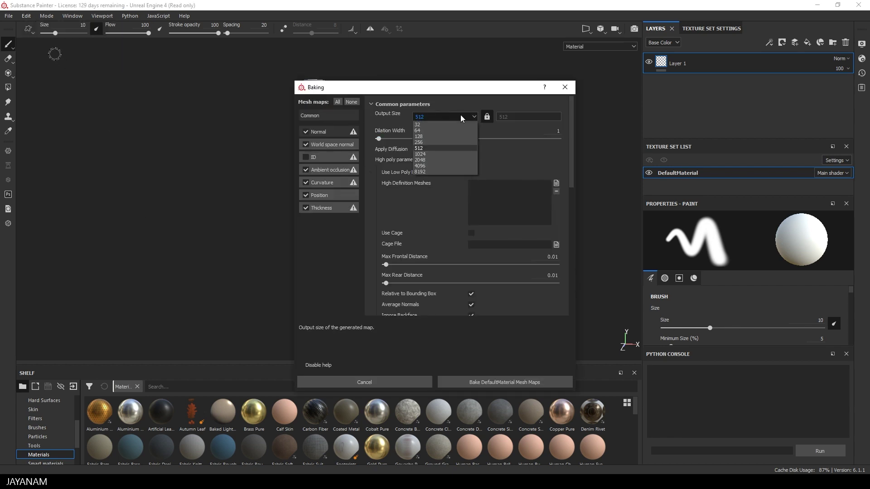
pyautogui.click(428, 160)
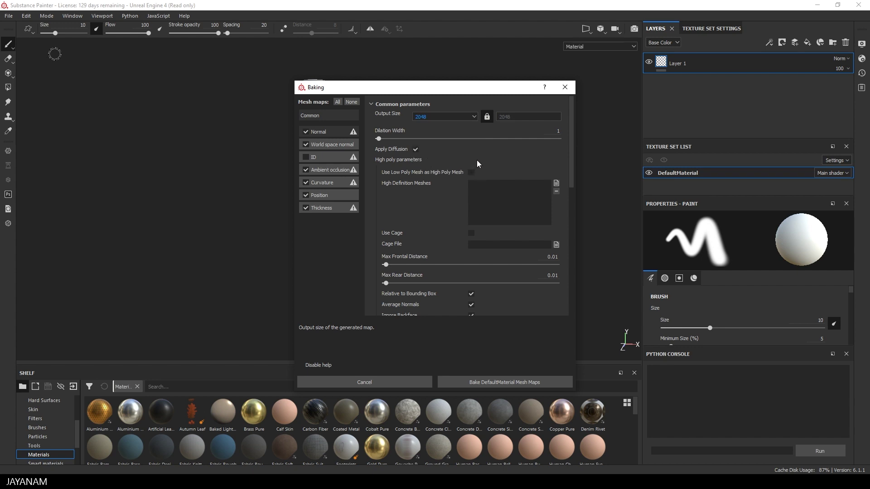
# Load handle_hp.fbx as the high definition mesh and set the max frontal and rear distances to 0.024.
pyautogui.click(556, 183)
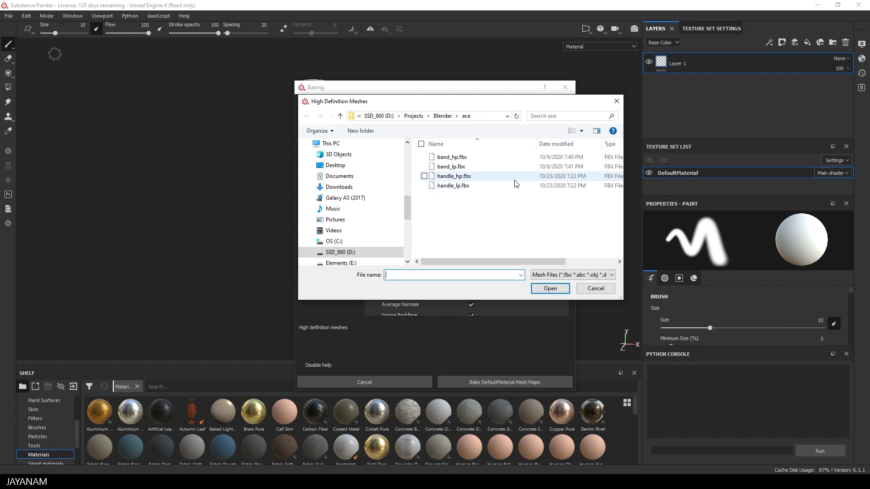
pyautogui.click(450, 177)
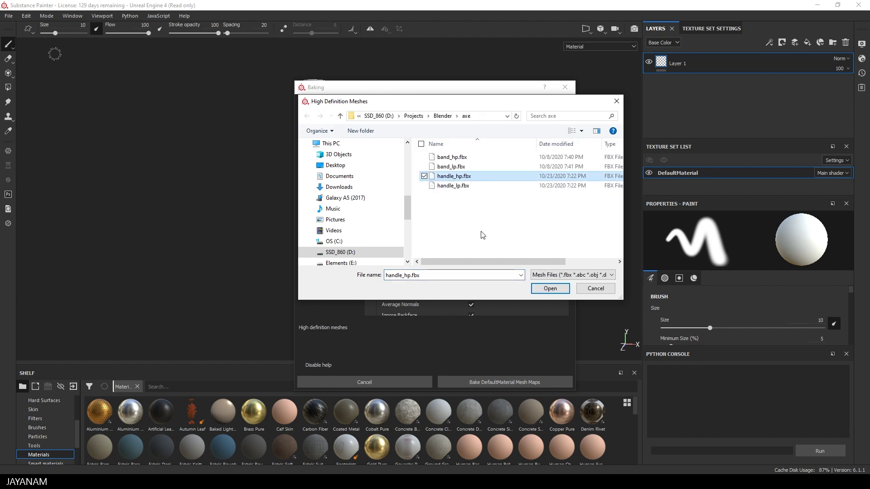
pyautogui.click(549, 289)
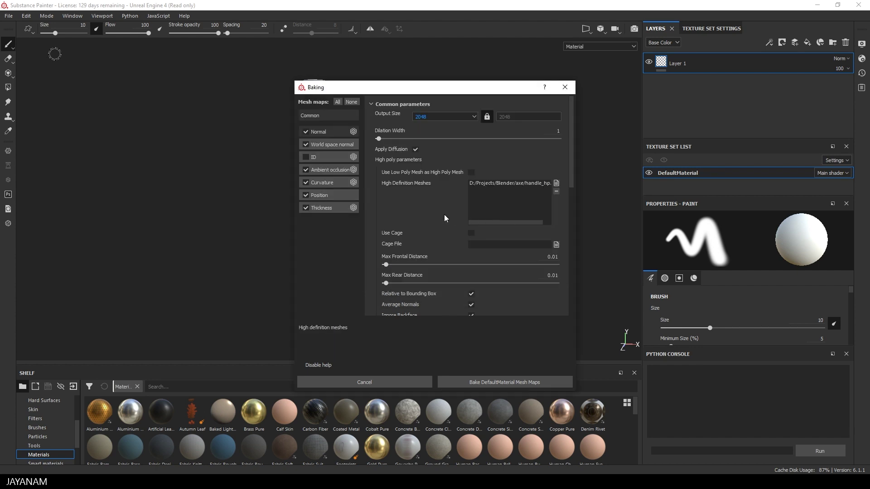
pyautogui.moveTo(385, 265); pyautogui.dragTo(389, 284)
pyautogui.scroll(-2, 444, 231)
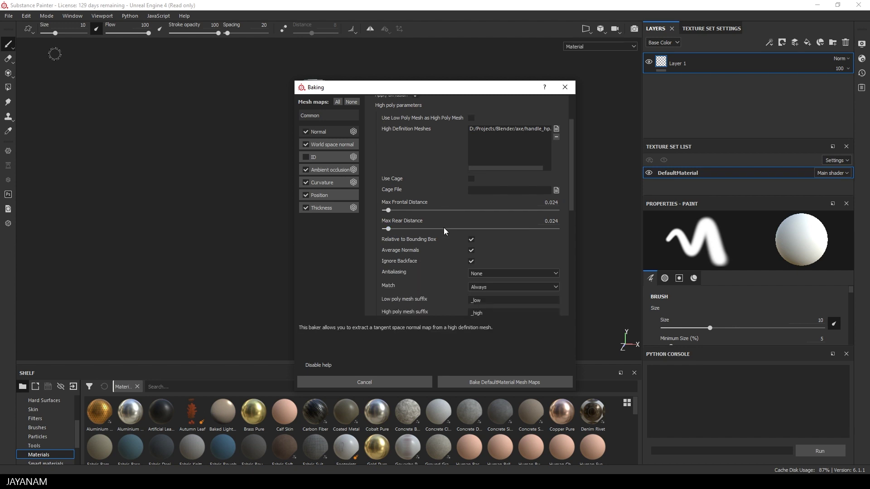
# Set the antialiasing to Subsampling 2x2 and bake the DefaultMaterial mesh maps.
pyautogui.click(494, 274)
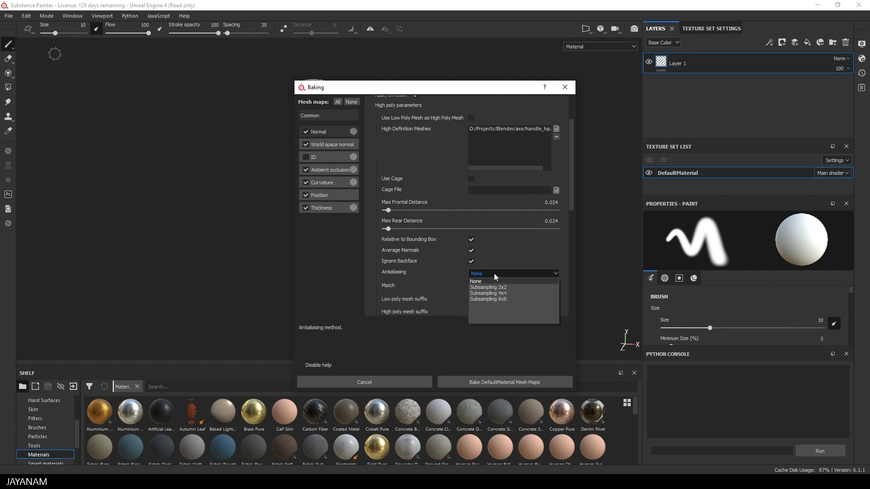
pyautogui.click(498, 287)
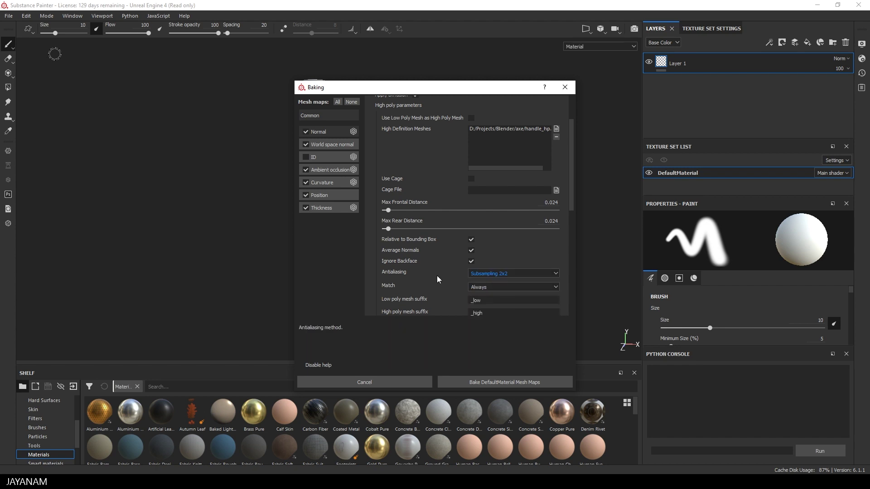
pyautogui.scroll(-2, 439, 274)
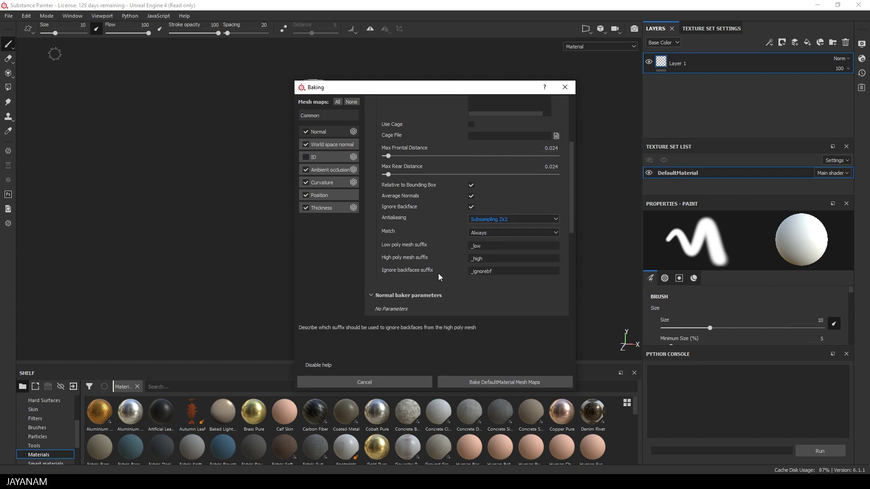
pyautogui.click(509, 384)
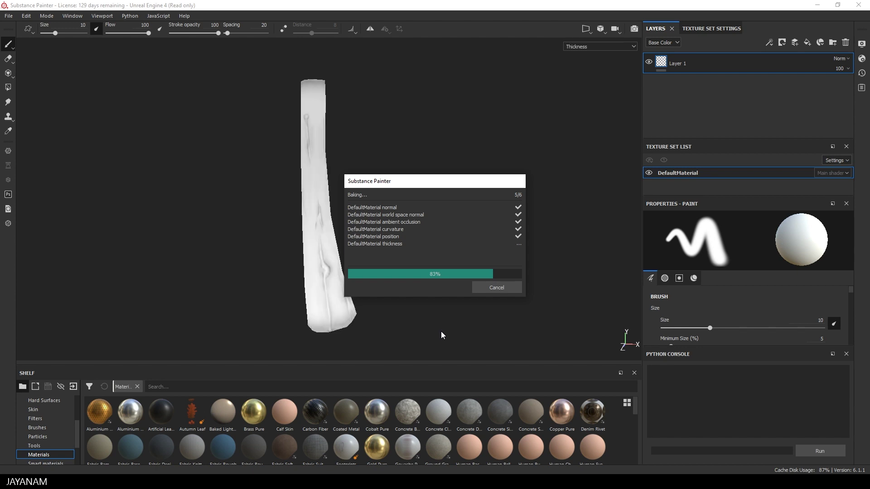
pyautogui.click(496, 287)
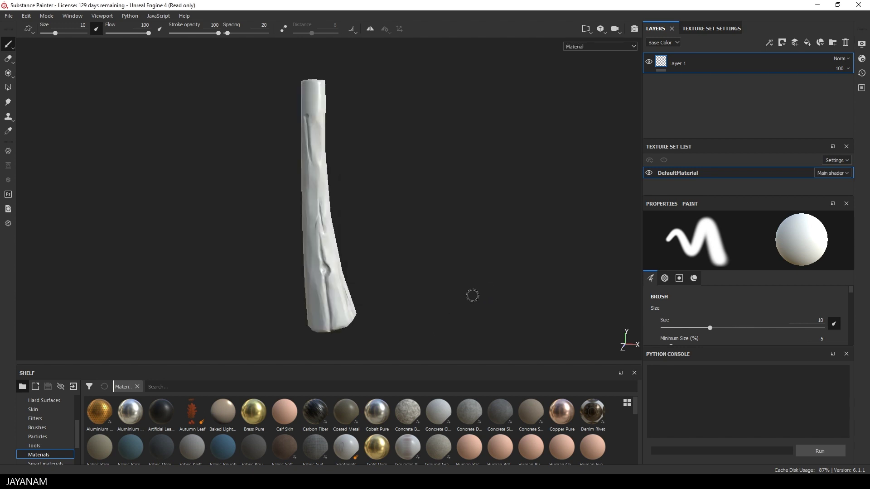
# Inspect the baked surface detail around the handle and save the project as Axe_handle.
pyautogui.keyDown('alt'); pyautogui.moveTo(377, 272); pyautogui.dragTo(464, 249); pyautogui.keyUp('alt')
pyautogui.moveTo(464, 249)
pyautogui.keyDown('shift'); pyautogui.mouseDown(button='right')
pyautogui.moveTo(470, 252)
pyautogui.moveTo(453, 250)
pyautogui.mouseUp(button='right'); pyautogui.keyUp('shift')
pyautogui.keyDown('alt'); pyautogui.moveTo(361, 234); pyautogui.dragTo(402, 257); pyautogui.keyUp('alt')
pyautogui.keyDown('shift'); pyautogui.moveTo(402, 257); pyautogui.dragTo(430, 261, button='right'); pyautogui.keyUp('shift')
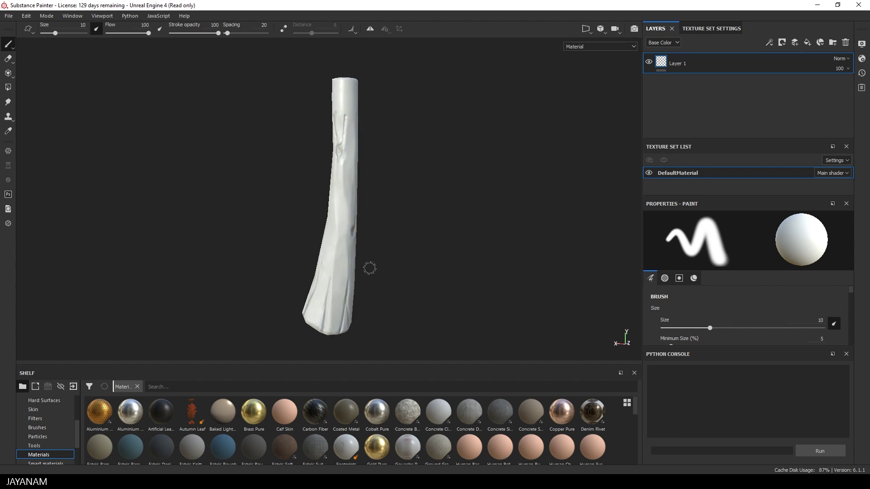
pyautogui.keyDown('alt'); pyautogui.moveTo(369, 268); pyautogui.dragTo(396, 273); pyautogui.keyUp('alt')
pyautogui.keyDown('shift'); pyautogui.moveTo(397, 273); pyautogui.dragTo(407, 274, button='right'); pyautogui.keyUp('shift')
pyautogui.keyDown('alt'); pyautogui.moveTo(407, 227); pyautogui.dragTo(456, 291); pyautogui.keyUp('alt')
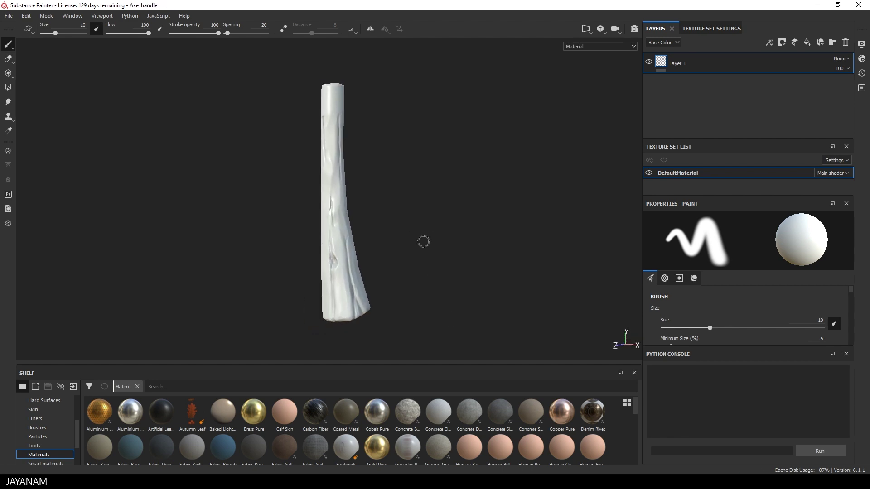
pyautogui.hotkey('ctrl', 's')
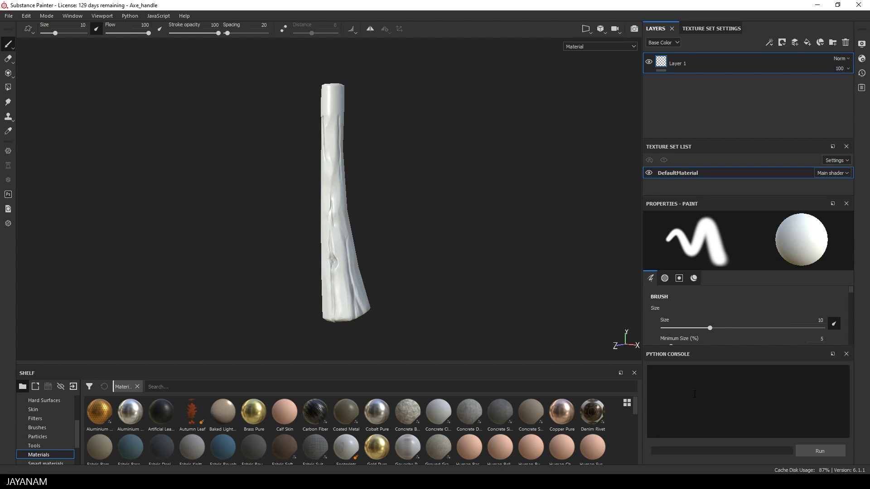
# Add a fill layer and set its base color to dark brown, about RGB 0.079, 0.033, 0.002.
pyautogui.click(809, 42)
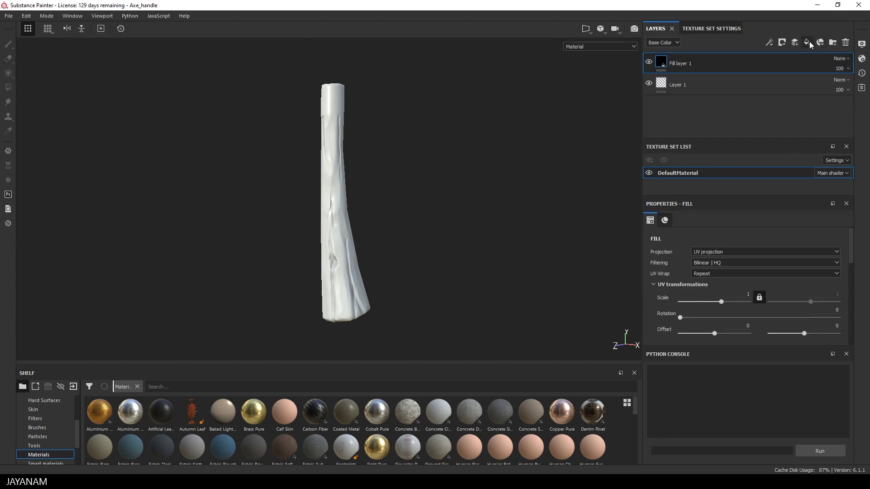
pyautogui.moveTo(663, 65)
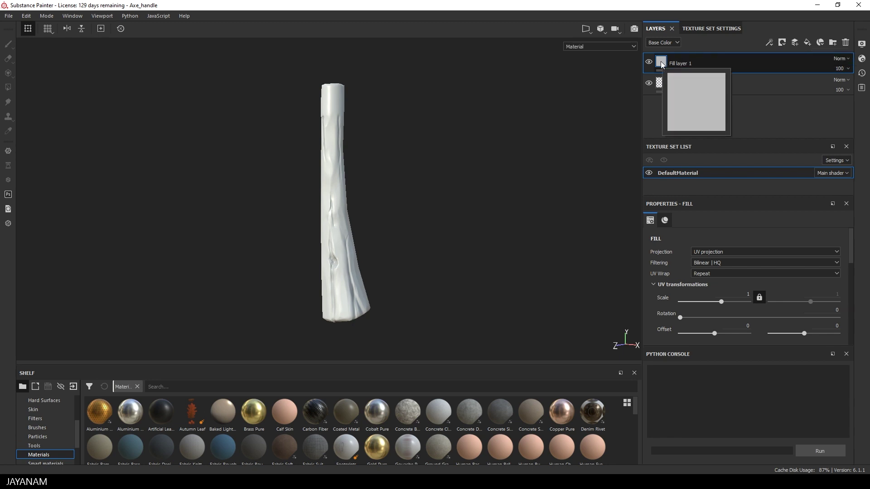
pyautogui.scroll(-5, 728, 249)
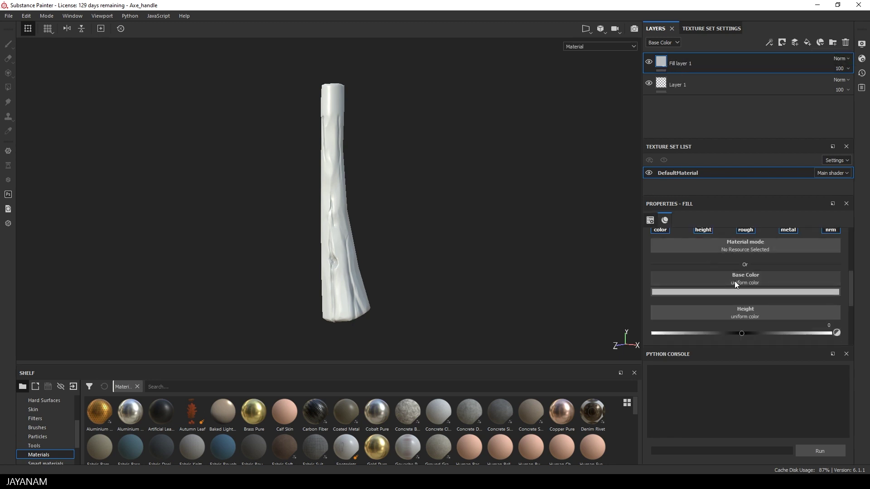
pyautogui.click(739, 291)
pyautogui.click(801, 353)
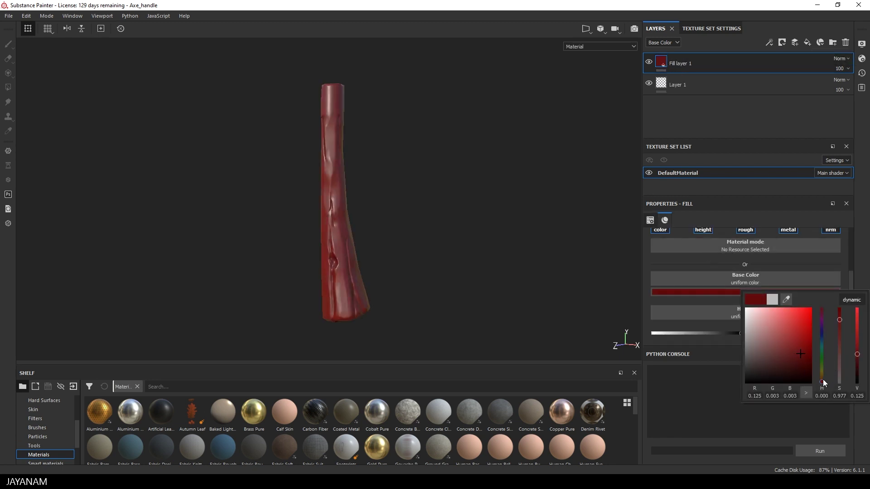
pyautogui.moveTo(824, 384); pyautogui.dragTo(802, 360)
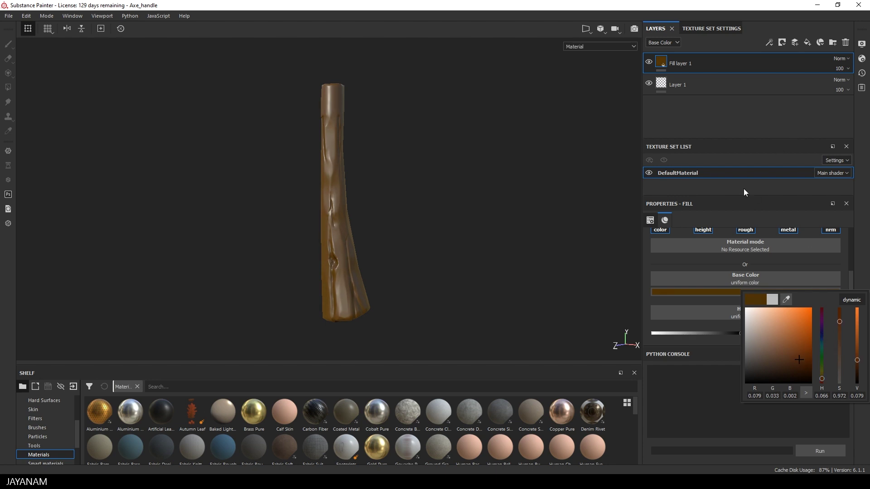
pyautogui.click(714, 63)
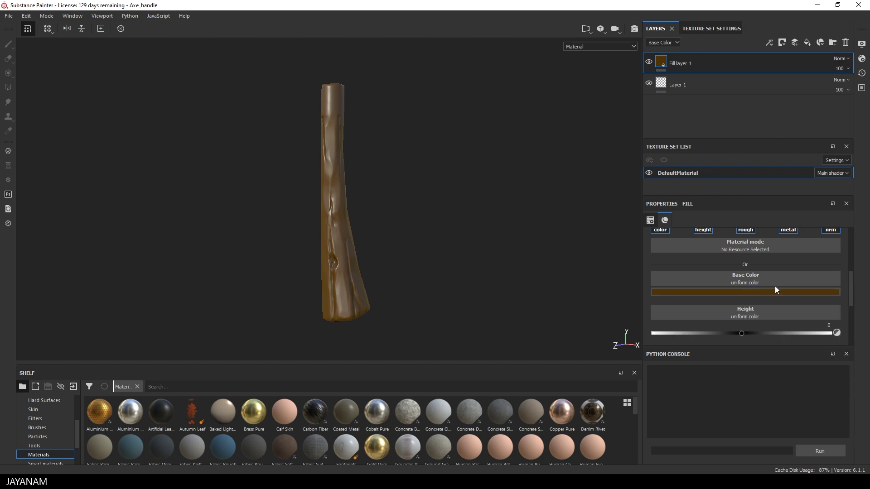
# Raise the dark brown fill layer's roughness to about 0.63.
pyautogui.scroll(-1, 750, 289)
pyautogui.scroll(-1, 750, 289)
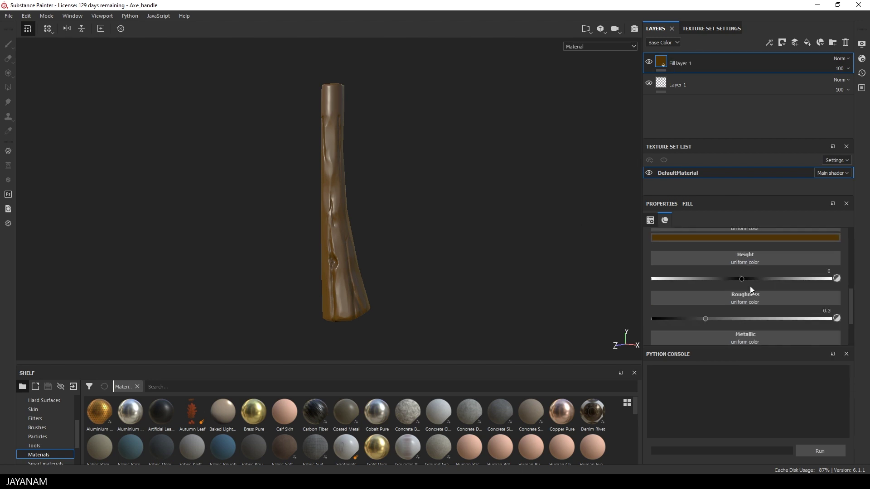
pyautogui.scroll(-1, 750, 290)
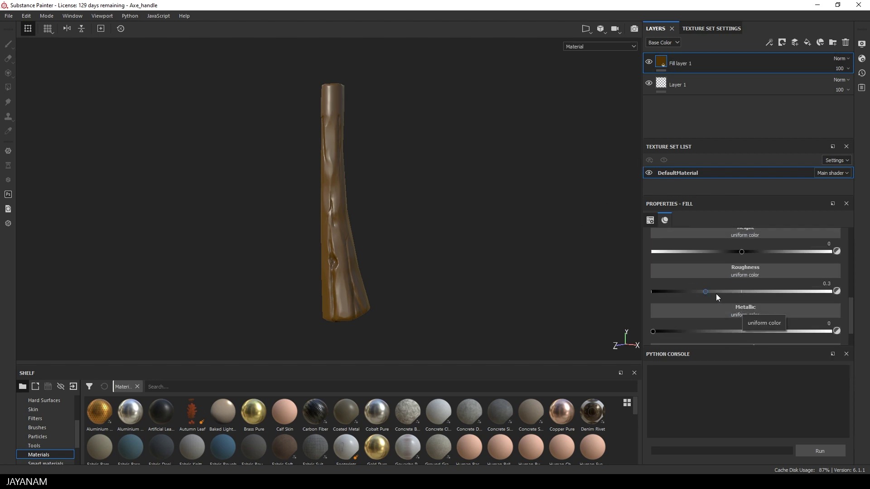
pyautogui.moveTo(707, 292); pyautogui.dragTo(749, 295)
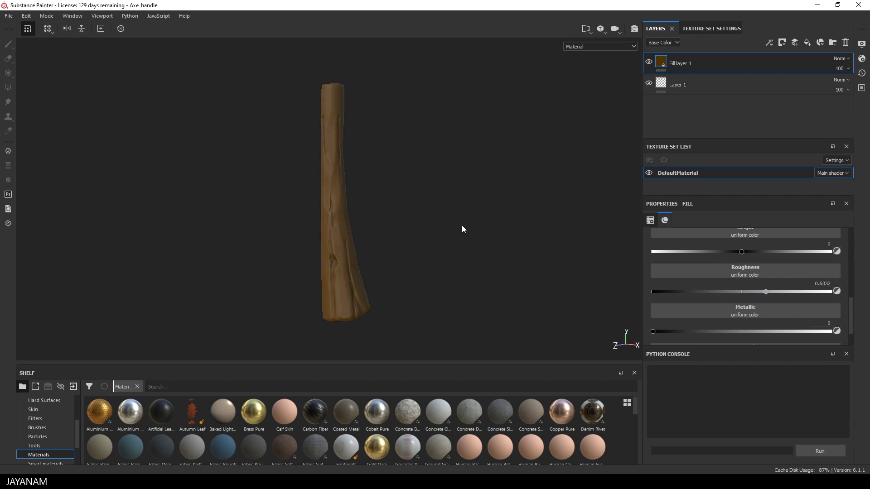
pyautogui.keyDown('alt'); pyautogui.moveTo(443, 224); pyautogui.dragTo(515, 211); pyautogui.keyUp('alt')
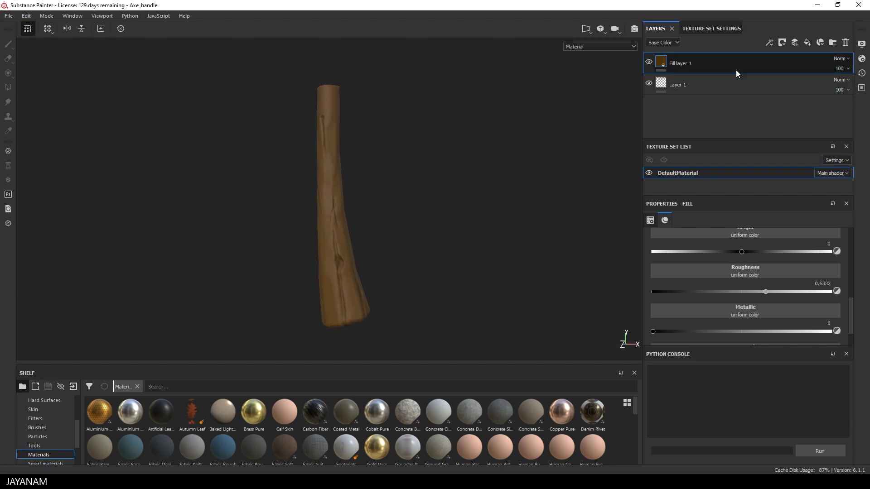
# Duplicate Fill layer 1 and lighten the copy's base color to about RGB 0.142, 0.059, 0.004.
pyautogui.rightClick(709, 64)
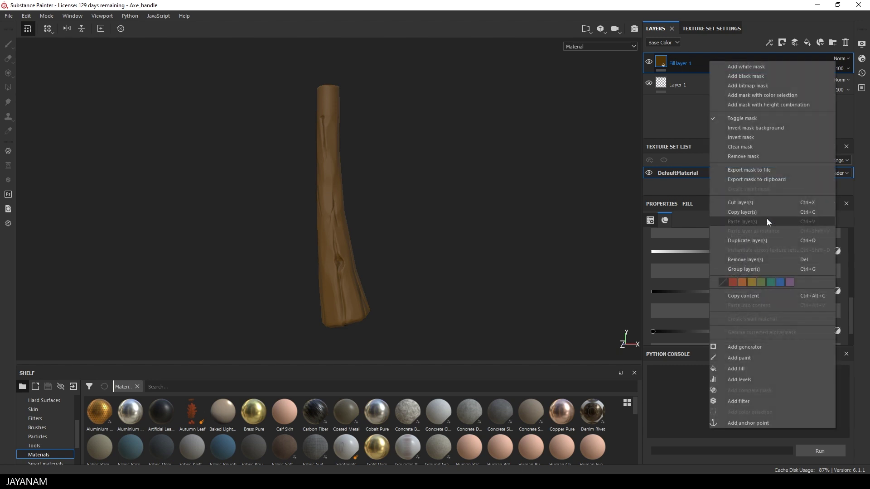
pyautogui.click(805, 241)
pyautogui.scroll(3, 788, 254)
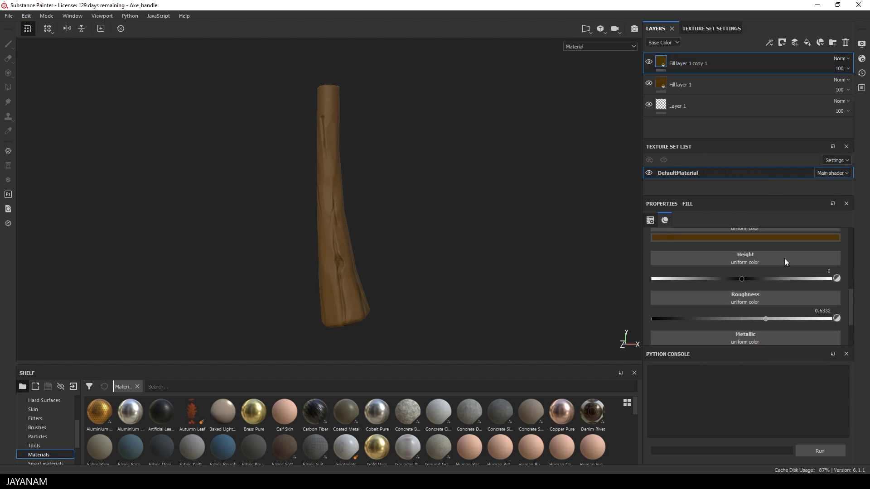
pyautogui.click(757, 264)
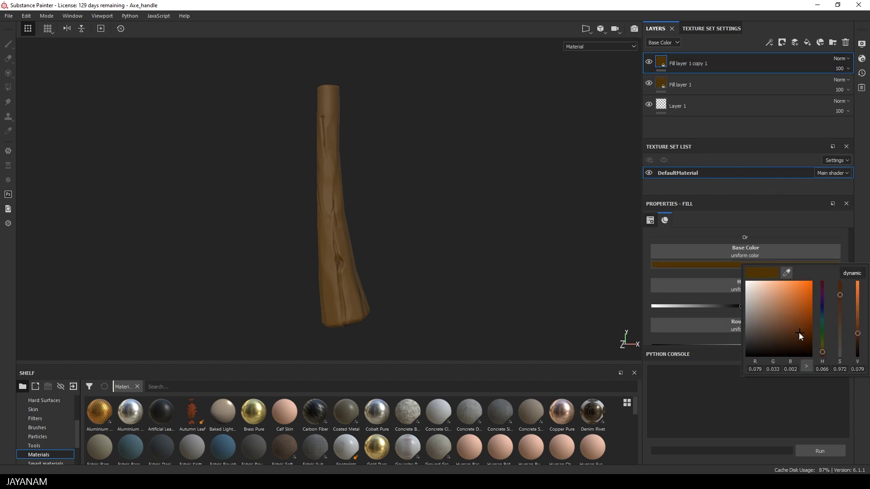
pyautogui.moveTo(858, 334)
pyautogui.mouseDown()
pyautogui.moveTo(858, 325)
pyautogui.moveTo(861, 332)
pyautogui.mouseUp()
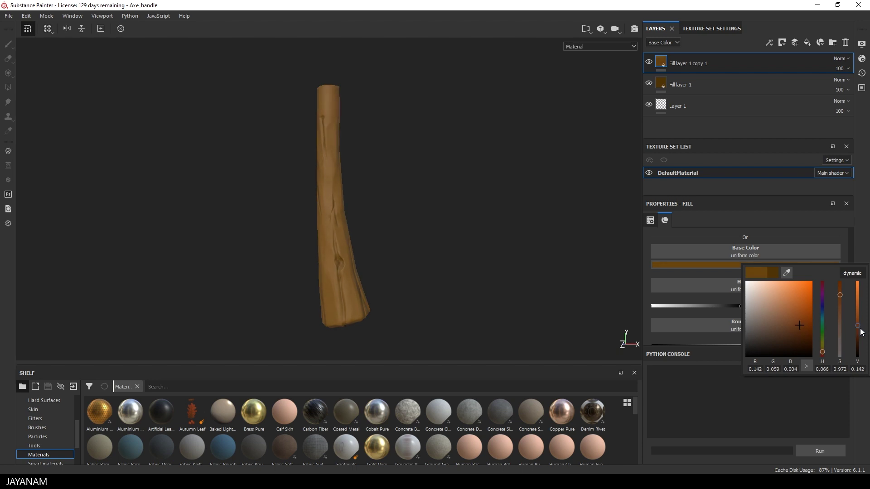
# Add a black mask to Fill layer 1 copy 1 and give the mask a Mask Editor generator.
pyautogui.click(719, 66)
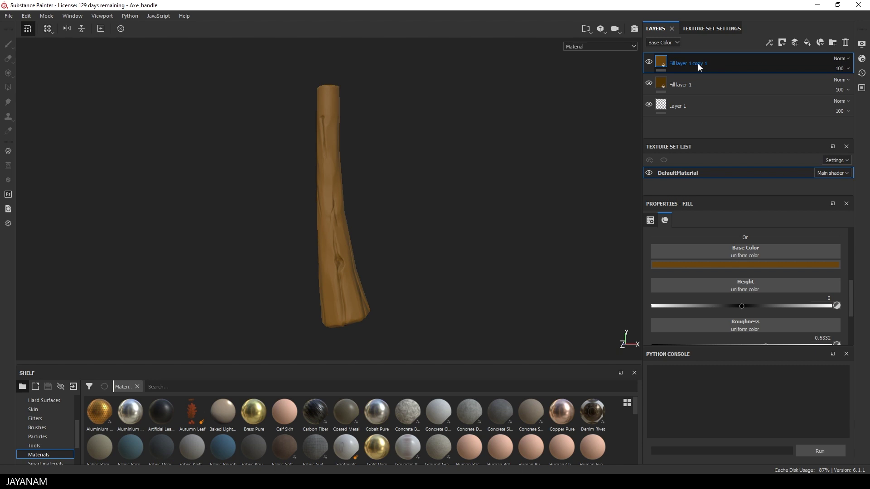
pyautogui.rightClick(697, 64)
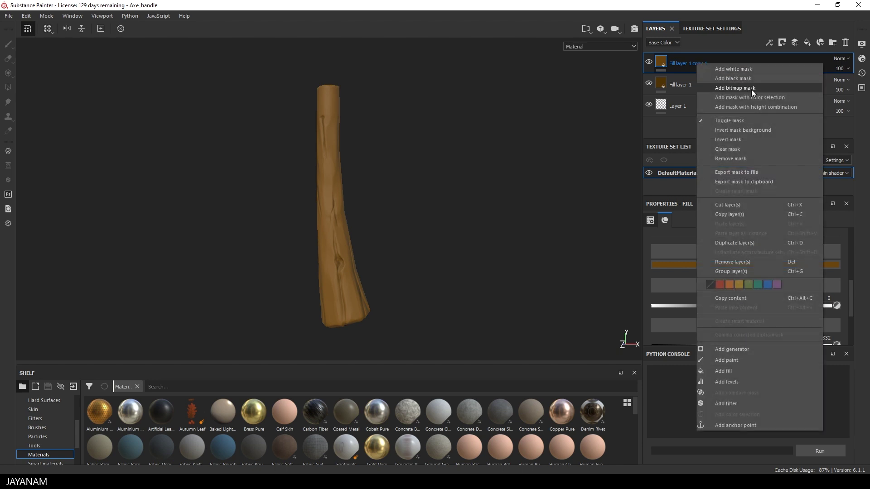
pyautogui.click(746, 79)
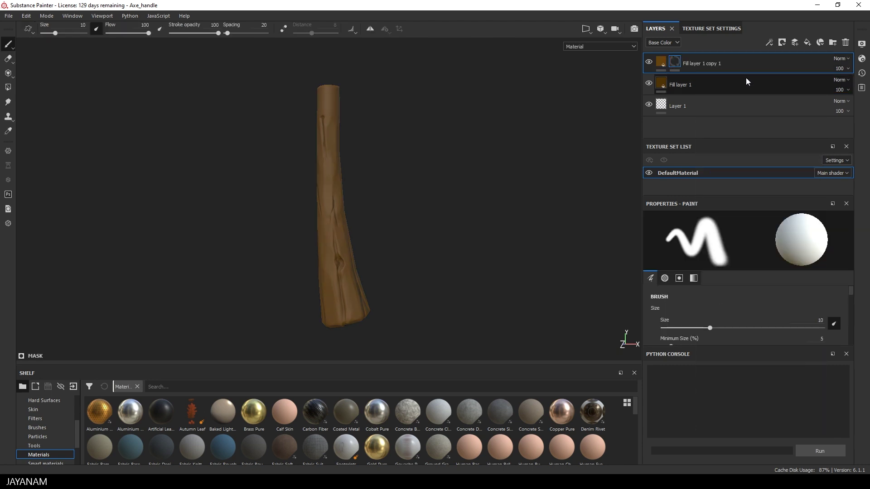
pyautogui.rightClick(677, 66)
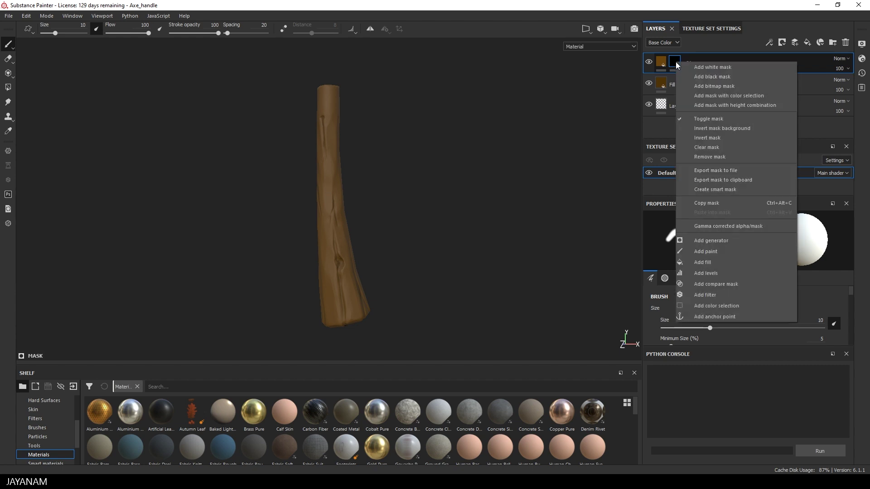
pyautogui.click(719, 242)
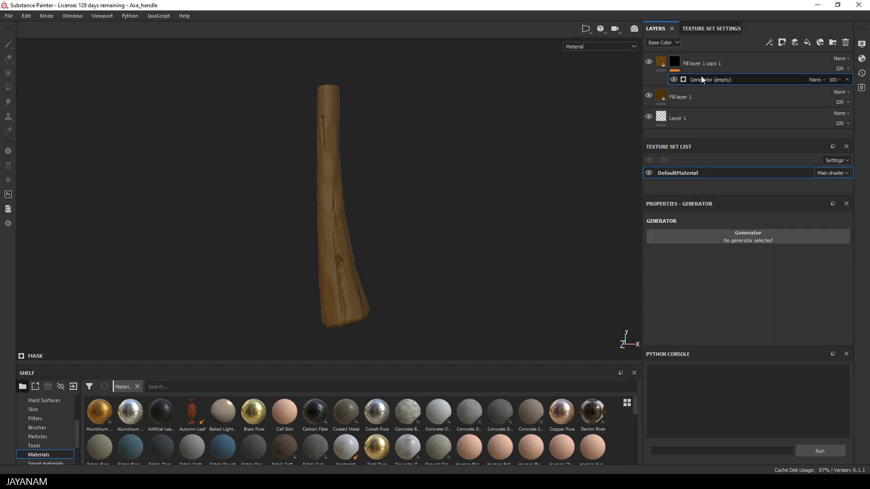
pyautogui.click(730, 233)
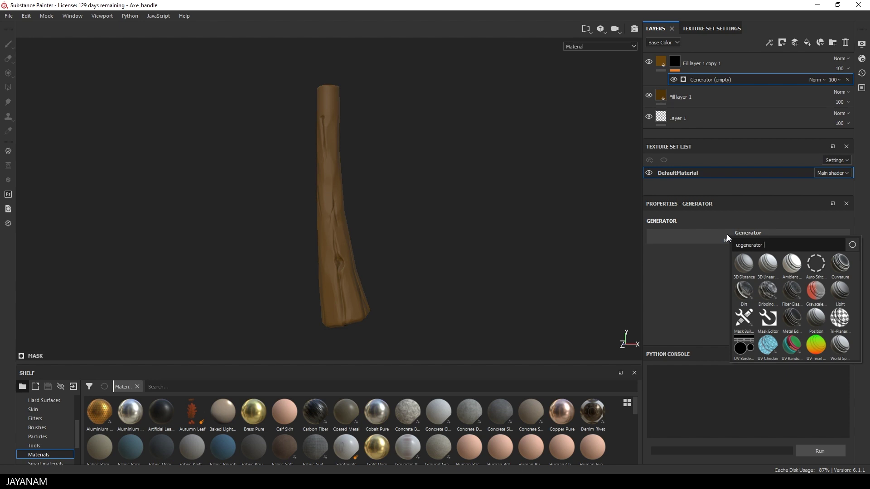
pyautogui.click(767, 323)
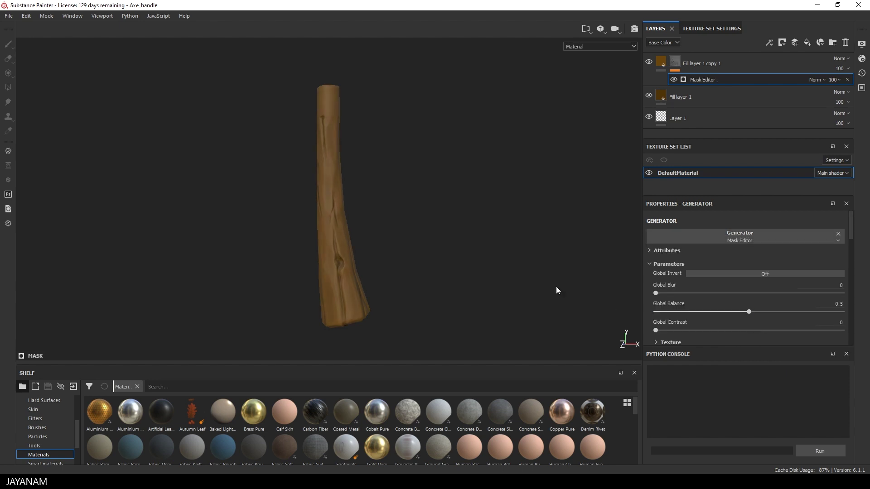
# Roughly adjust the Mask Editor's global blur, balance and contrast, and raise its curvature opacity to the maximum.
pyautogui.keyDown('alt'); pyautogui.moveTo(442, 258); pyautogui.dragTo(421, 246, button='right'); pyautogui.keyUp('alt')
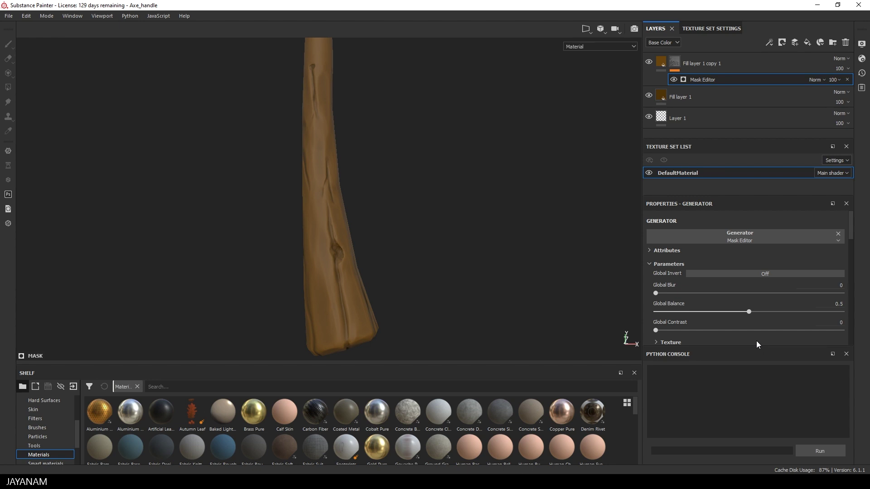
pyautogui.moveTo(656, 293); pyautogui.dragTo(673, 295)
pyautogui.moveTo(752, 312); pyautogui.dragTo(732, 308)
pyautogui.moveTo(655, 330); pyautogui.dragTo(669, 330)
pyautogui.scroll(-10, 715, 297)
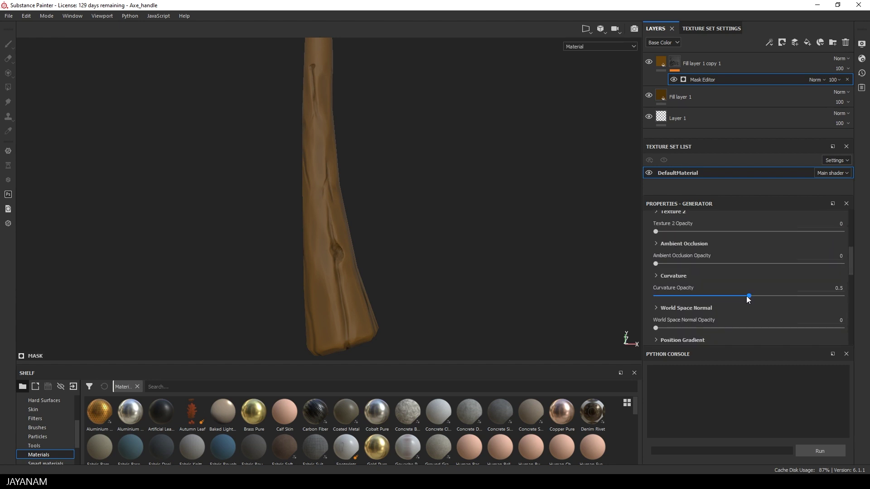
pyautogui.moveTo(747, 296); pyautogui.dragTo(846, 295)
# Refine the Mask Editor to global blur 2.54, global balance 0.36 and global contrast 0.04.
pyautogui.scroll(10, 764, 276)
pyautogui.moveTo(732, 285); pyautogui.dragTo(715, 282)
pyautogui.moveTo(448, 259)
pyautogui.keyDown('alt'); pyautogui.mouseDown()
pyautogui.moveTo(482, 259)
pyautogui.moveTo(439, 249)
pyautogui.mouseUp(); pyautogui.keyUp('alt')
pyautogui.moveTo(669, 303); pyautogui.dragTo(663, 303)
pyautogui.moveTo(692, 266); pyautogui.dragTo(722, 283)
pyautogui.keyDown('alt'); pyautogui.moveTo(582, 281); pyautogui.dragTo(477, 250); pyautogui.keyUp('alt')
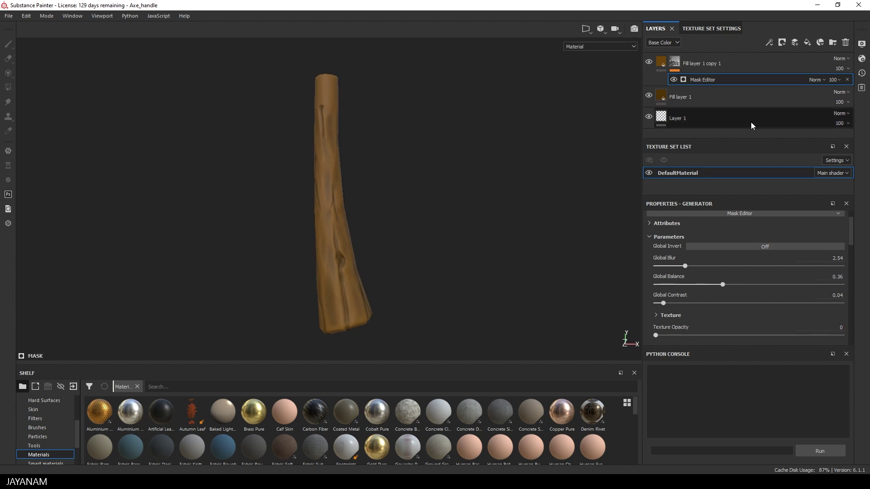
# Duplicate the dark brown Fill layer 1 again and move the copy above all other layers in the stack.
pyautogui.click(711, 97)
pyautogui.rightClick(711, 97)
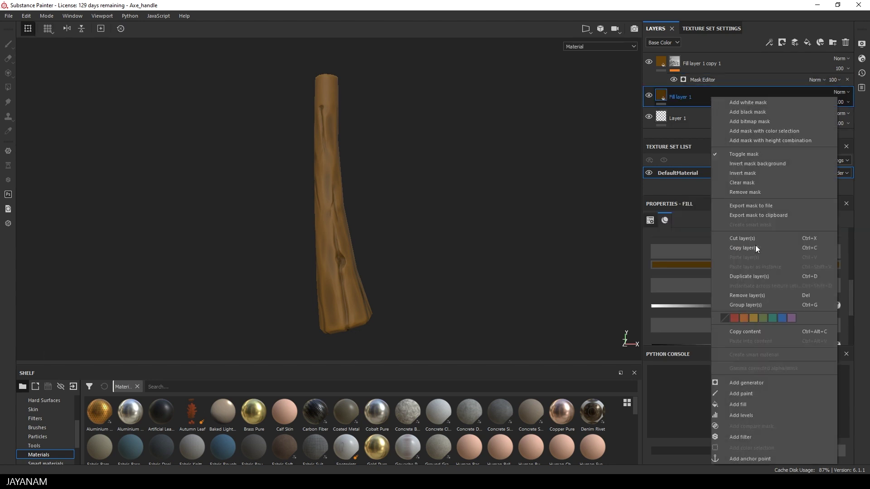
pyautogui.click(761, 277)
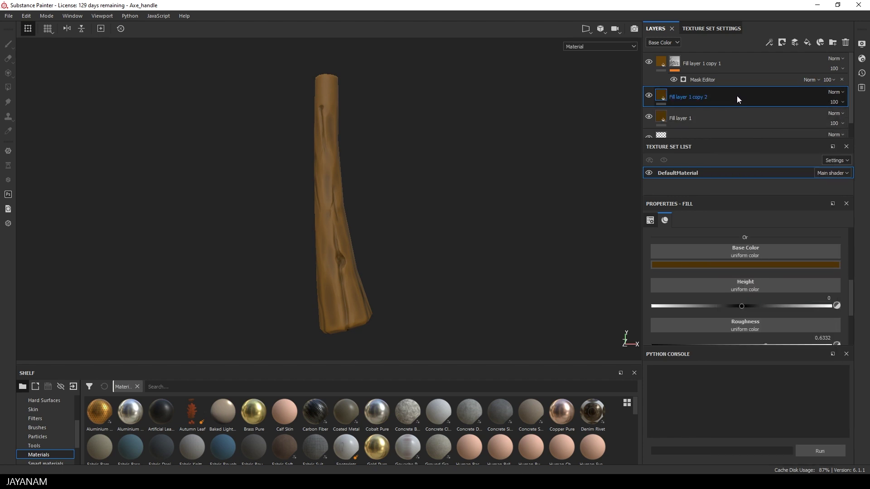
pyautogui.moveTo(737, 96); pyautogui.dragTo(736, 56)
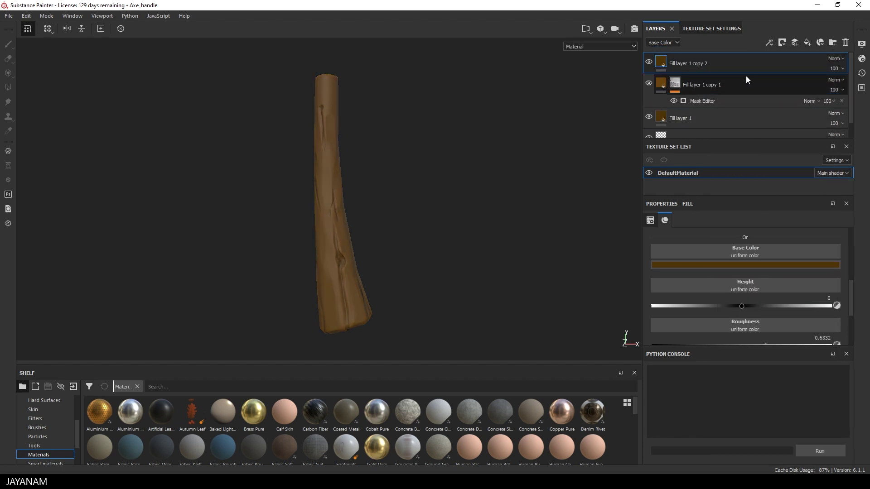
# Add a black mask to Fill layer 1 copy 2 and brighten its base color to a lighter brown.
pyautogui.rightClick(703, 63)
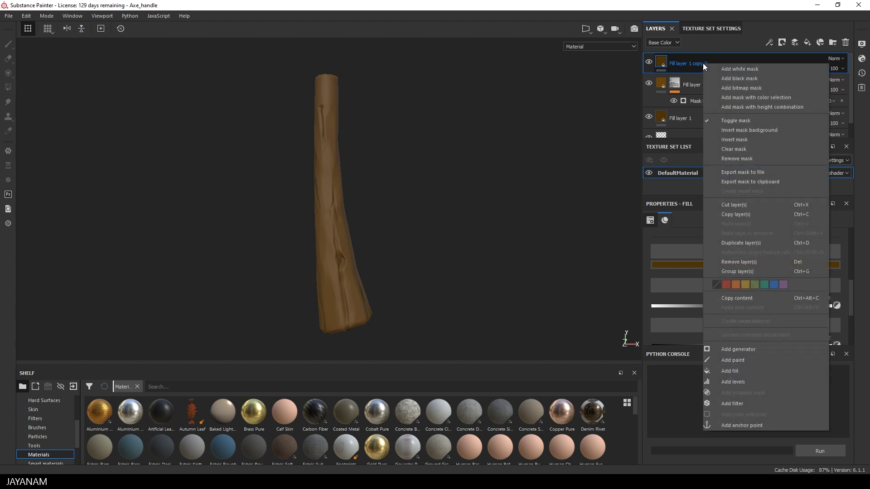
pyautogui.click(739, 78)
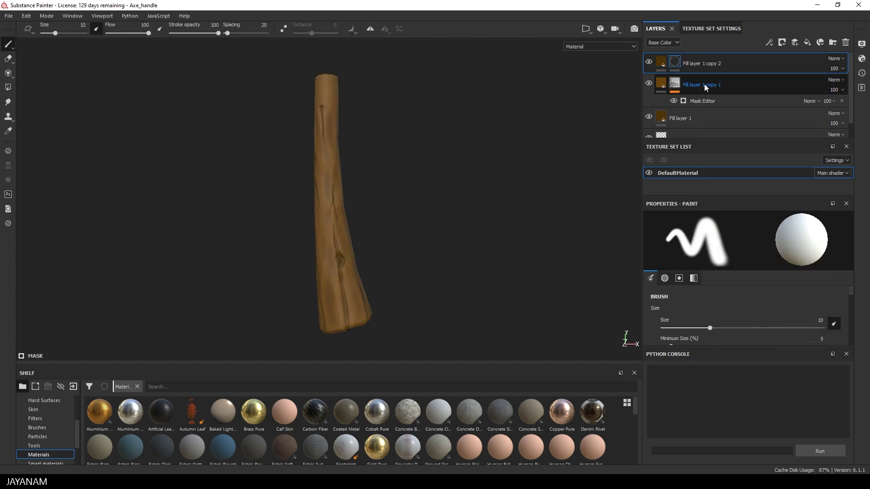
pyautogui.click(662, 62)
pyautogui.click(769, 266)
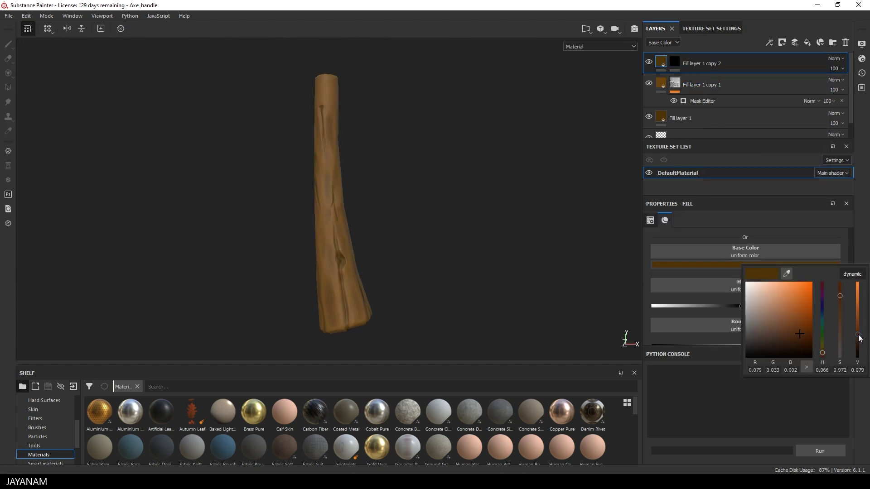
pyautogui.moveTo(857, 338); pyautogui.dragTo(860, 314)
# Add a Mask Editor generator to the mask of Fill layer 1 copy 2.
pyautogui.click(677, 62)
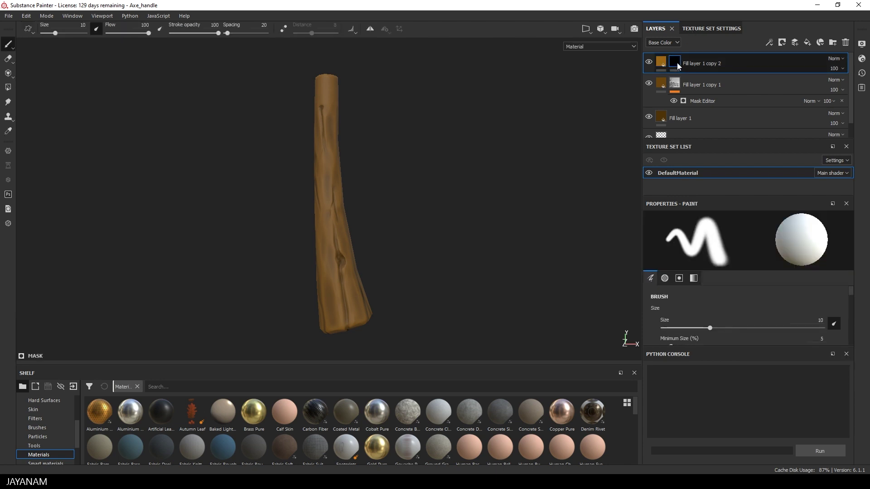
pyautogui.rightClick(677, 63)
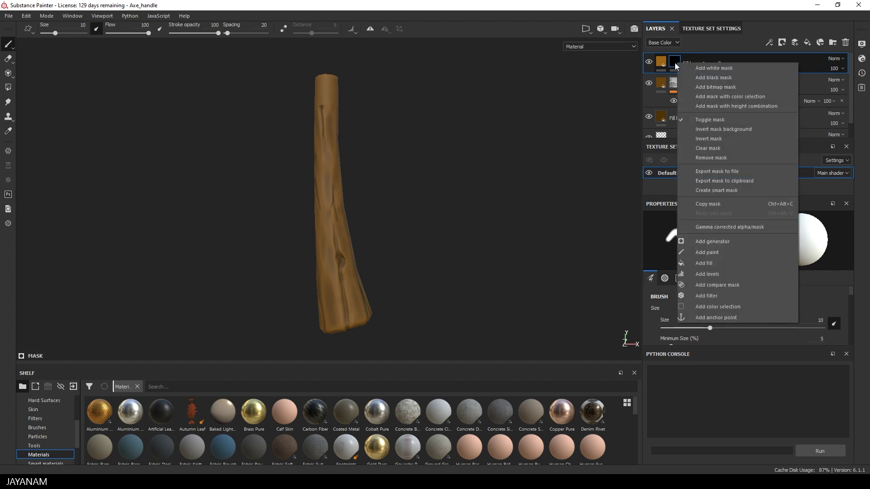
pyautogui.click(722, 241)
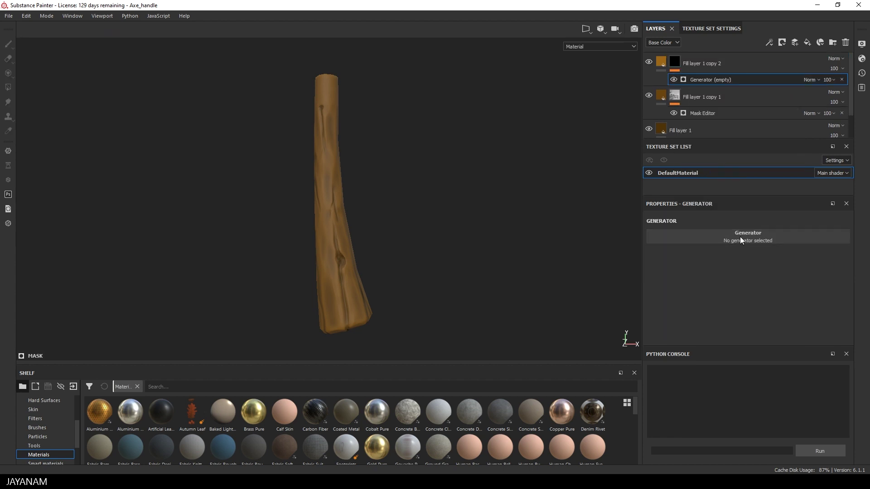
pyautogui.click(736, 233)
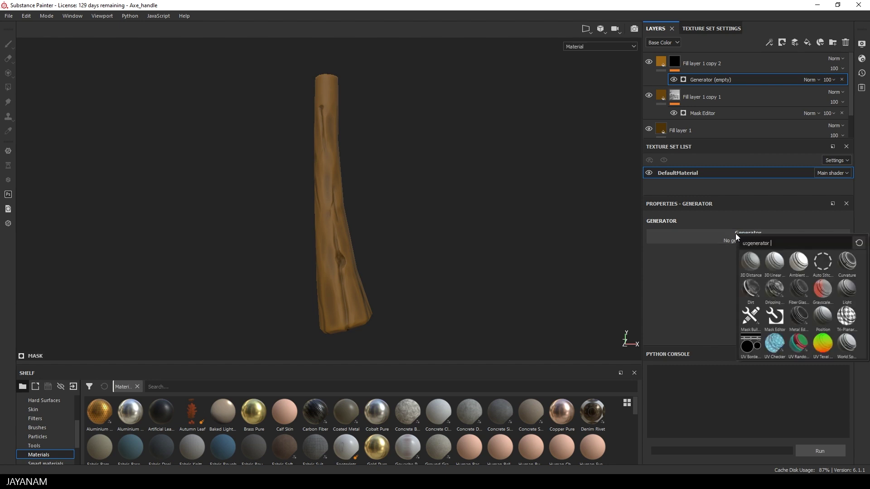
pyautogui.click(776, 322)
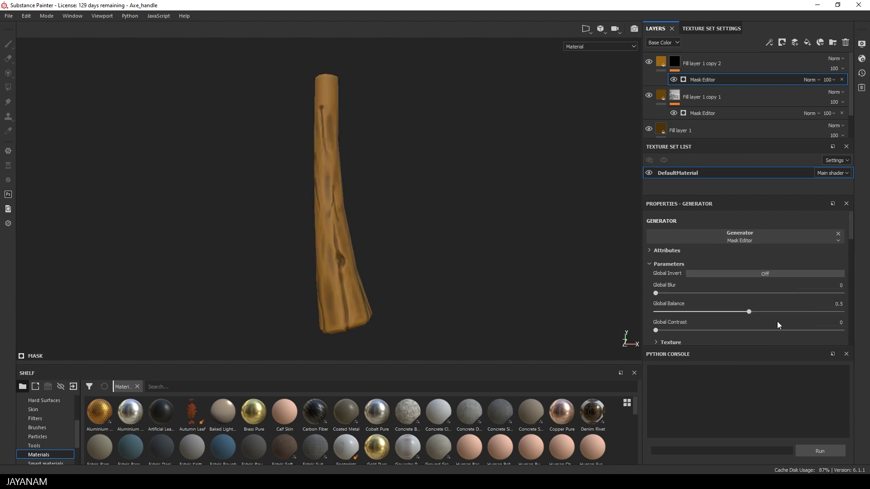
# Set the new Mask Editor's global blur to 0.2, balance to 0.21, contrast to 0.02 and curvature opacity to 1.
pyautogui.click(660, 293)
pyautogui.click(658, 330)
pyautogui.moveTo(659, 331); pyautogui.dragTo(659, 331)
pyautogui.click(658, 293)
pyautogui.moveTo(749, 312); pyautogui.dragTo(701, 311)
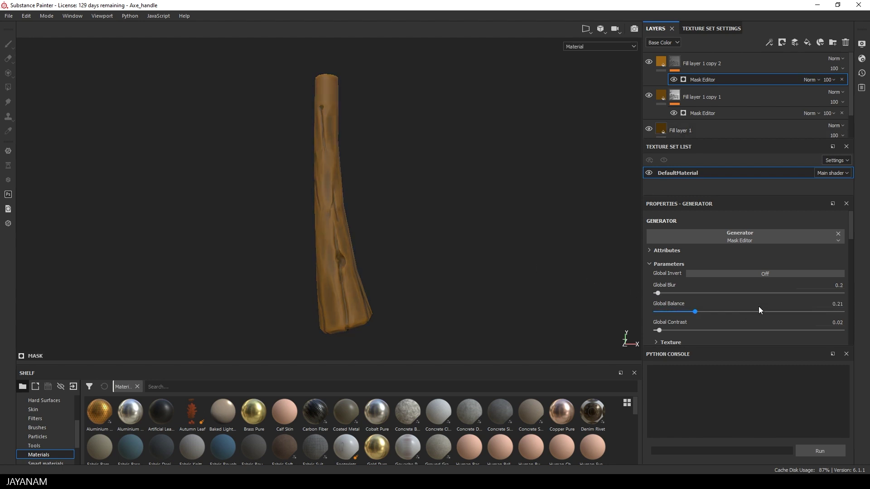
pyautogui.scroll(-6, 758, 307)
pyautogui.moveTo(749, 295); pyautogui.dragTo(799, 295)
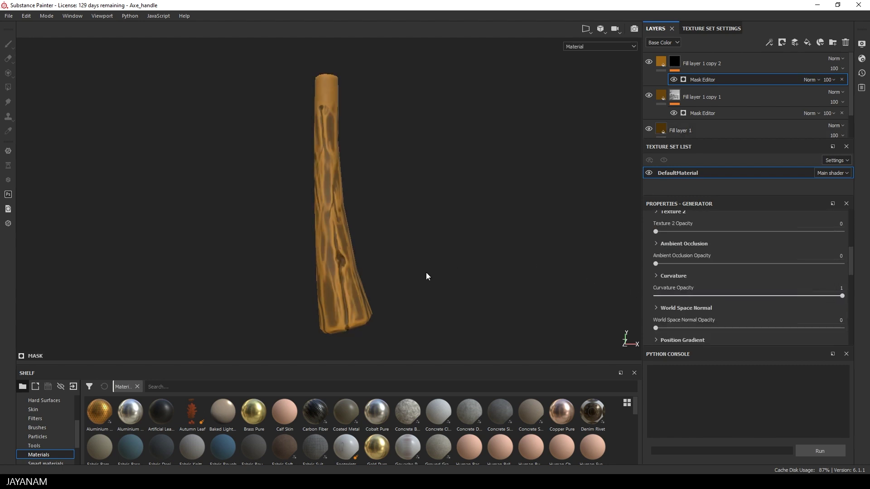
# Soften the highlight mask with global blur about 1.09, global balance about 0.05 and global contrast 0.
pyautogui.scroll(5, 423, 281)
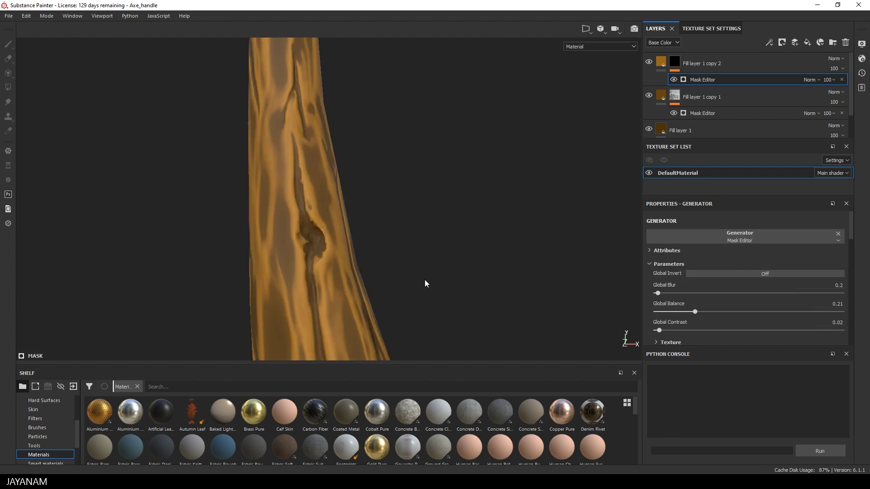
pyautogui.moveTo(696, 312); pyautogui.dragTo(663, 294)
pyautogui.click(663, 313)
pyautogui.moveTo(659, 331); pyautogui.dragTo(678, 294)
pyautogui.scroll(2, 543, 271)
pyautogui.scroll(-3, 539, 279)
pyautogui.moveTo(674, 330); pyautogui.dragTo(656, 331)
pyautogui.moveTo(678, 294); pyautogui.dragTo(665, 313)
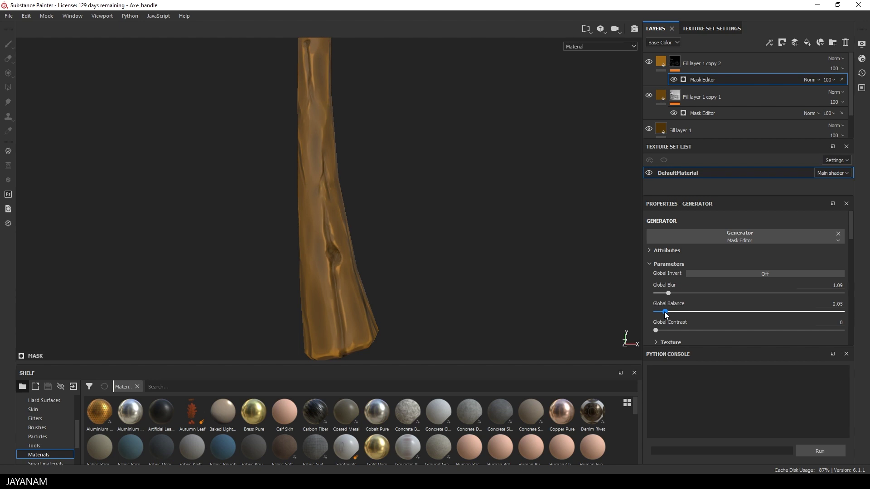
# Darken the base color of Fill layer 1 copy 2 slightly and check the result around the handle.
pyautogui.click(660, 62)
pyautogui.scroll(-2, 741, 264)
pyautogui.scroll(2, 743, 290)
pyautogui.click(743, 292)
pyautogui.moveTo(858, 347)
pyautogui.mouseDown()
pyautogui.moveTo(858, 336)
pyautogui.moveTo(859, 349)
pyautogui.mouseUp()
pyautogui.keyDown('alt'); pyautogui.moveTo(444, 257); pyautogui.dragTo(416, 269); pyautogui.keyUp('alt')
pyautogui.scroll(-3, 416, 269)
pyautogui.scroll(2, 400, 270)
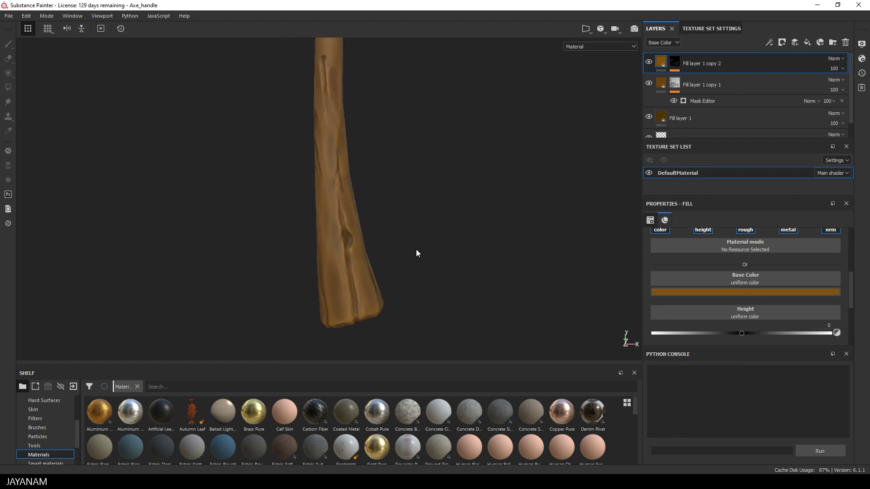
pyautogui.keyDown('alt'); pyautogui.moveTo(413, 244); pyautogui.dragTo(480, 257); pyautogui.keyUp('alt')
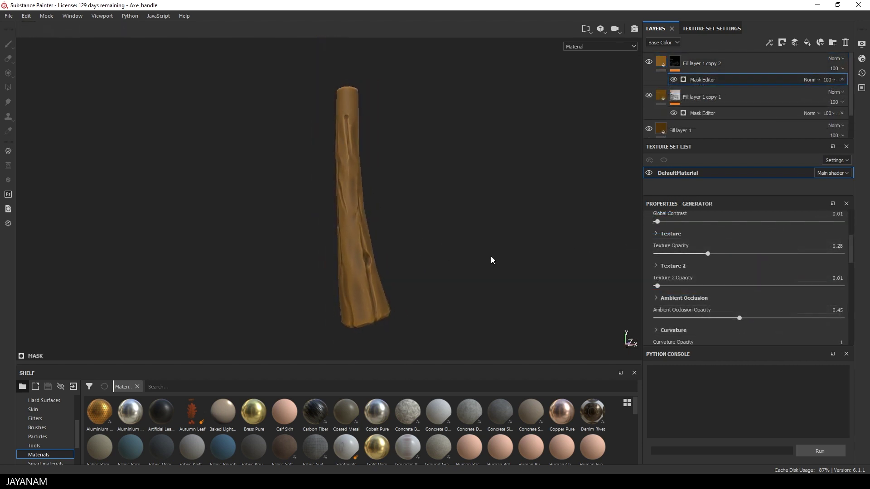
# Set the environment opacity to about 8 and enable shadows with an opacity of about 56 in the display settings.
pyautogui.click(862, 43)
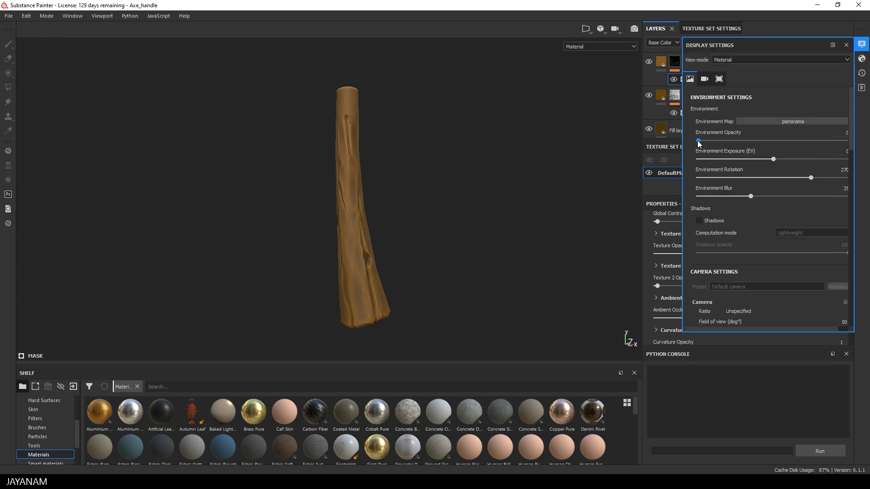
pyautogui.moveTo(721, 141); pyautogui.dragTo(710, 143)
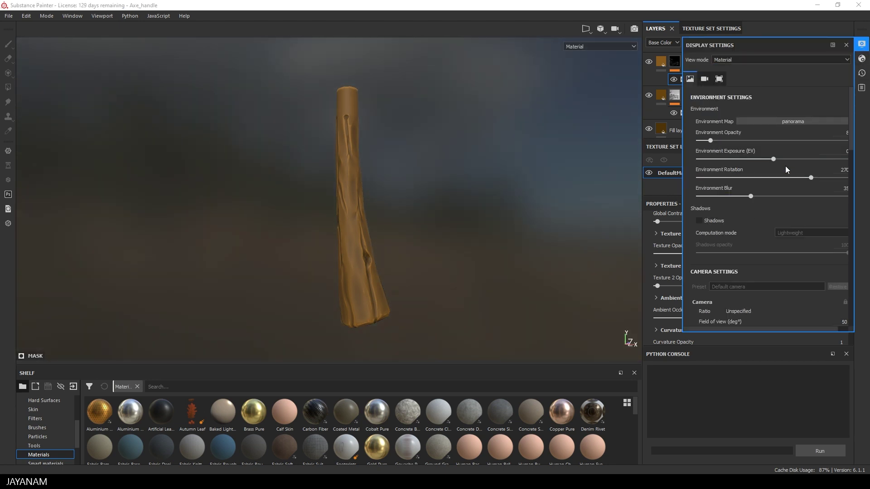
pyautogui.click(698, 221)
pyautogui.moveTo(841, 252); pyautogui.dragTo(779, 254)
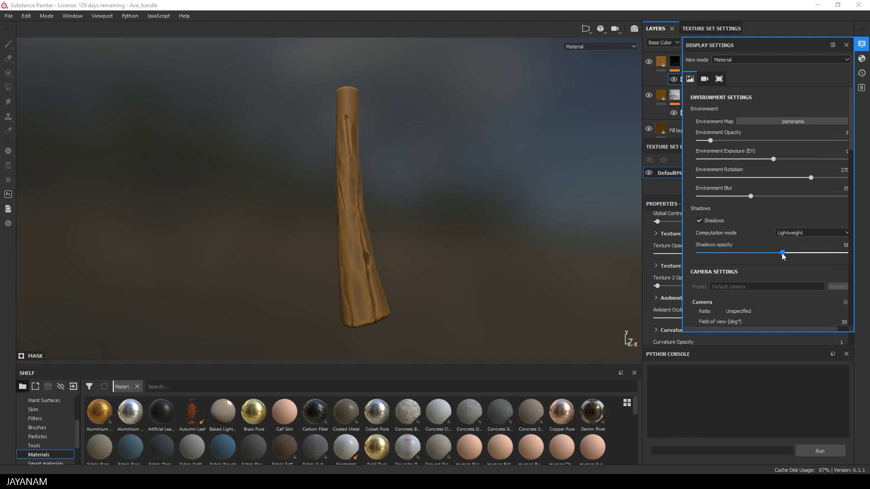
# Activate the camera's post effects and enable Glare and Vignette.
pyautogui.scroll(-3, 776, 268)
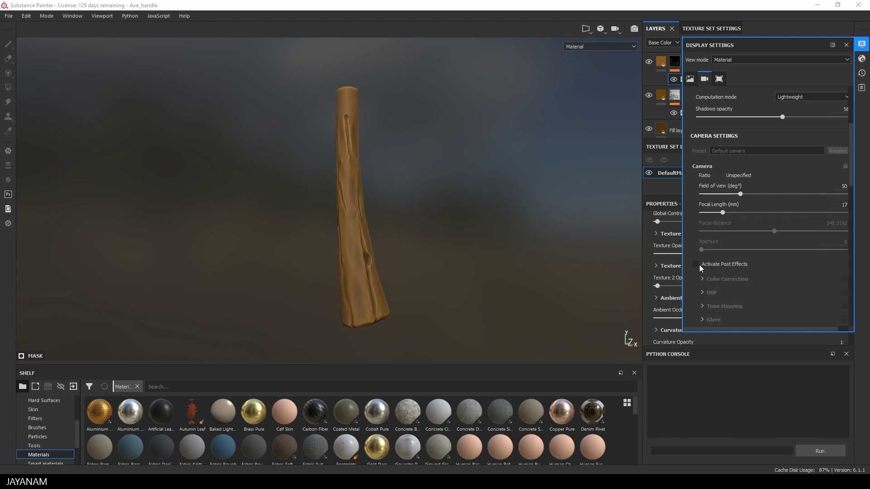
pyautogui.scroll(-2, 725, 269)
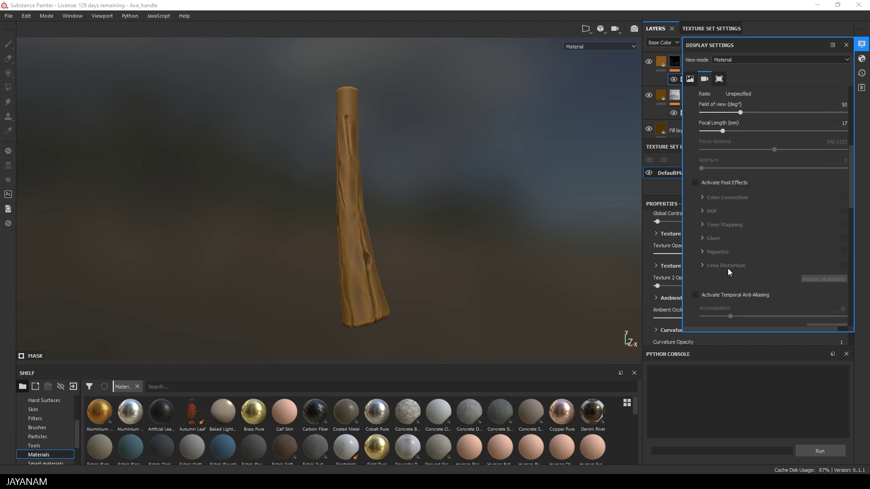
pyautogui.click(696, 183)
pyautogui.click(844, 238)
pyautogui.click(844, 251)
# Rotate the environment lighting to about 346 degrees and inspect the handle from its sides and lower end.
pyautogui.moveTo(445, 249)
pyautogui.keyDown('shift'); pyautogui.mouseDown(button='right')
pyautogui.moveTo(466, 249)
pyautogui.moveTo(448, 249)
pyautogui.mouseUp(button='right'); pyautogui.keyUp('shift')
pyautogui.keyDown('alt'); pyautogui.moveTo(448, 249); pyautogui.dragTo(505, 245); pyautogui.keyUp('alt')
pyautogui.keyDown('shift'); pyautogui.moveTo(490, 247); pyautogui.dragTo(559, 251, button='right'); pyautogui.keyUp('shift')
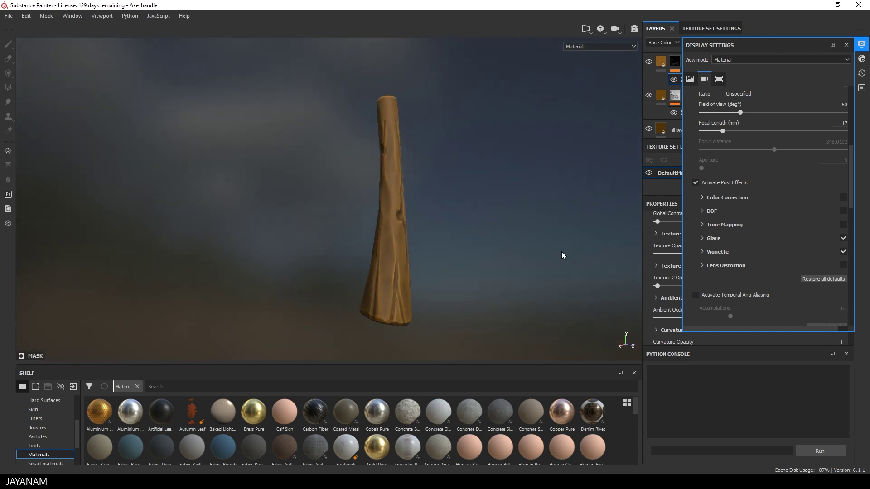
pyautogui.keyDown('alt'); pyautogui.moveTo(562, 256); pyautogui.dragTo(358, 248); pyautogui.keyUp('alt')
pyautogui.keyDown('shift'); pyautogui.moveTo(358, 249); pyautogui.dragTo(396, 241, button='right'); pyautogui.keyUp('shift')
pyautogui.keyDown('alt'); pyautogui.moveTo(396, 240); pyautogui.dragTo(469, 309); pyautogui.keyUp('alt')
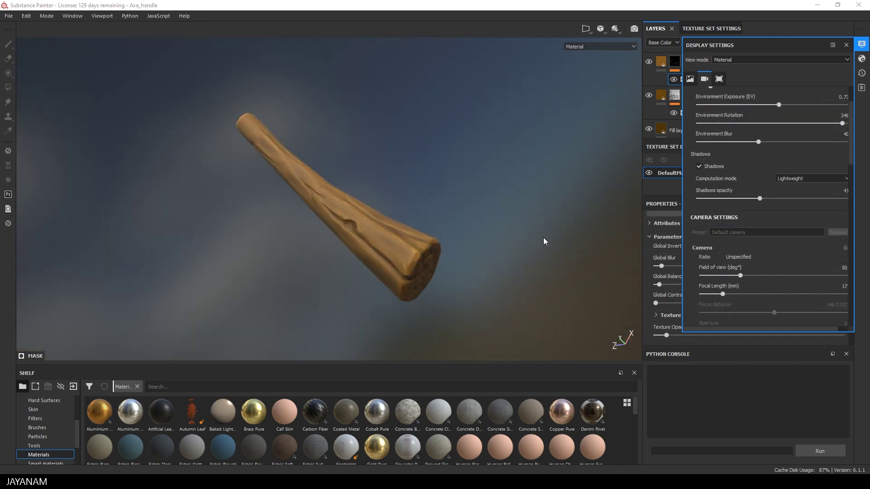
pyautogui.moveTo(545, 242)
pyautogui.keyDown('alt'); pyautogui.mouseDown()
pyautogui.moveTo(398, 254)
pyautogui.moveTo(467, 268)
pyautogui.moveTo(571, 239)
pyautogui.moveTo(546, 246)
pyautogui.moveTo(557, 244)
pyautogui.mouseUp(); pyautogui.keyUp('alt')
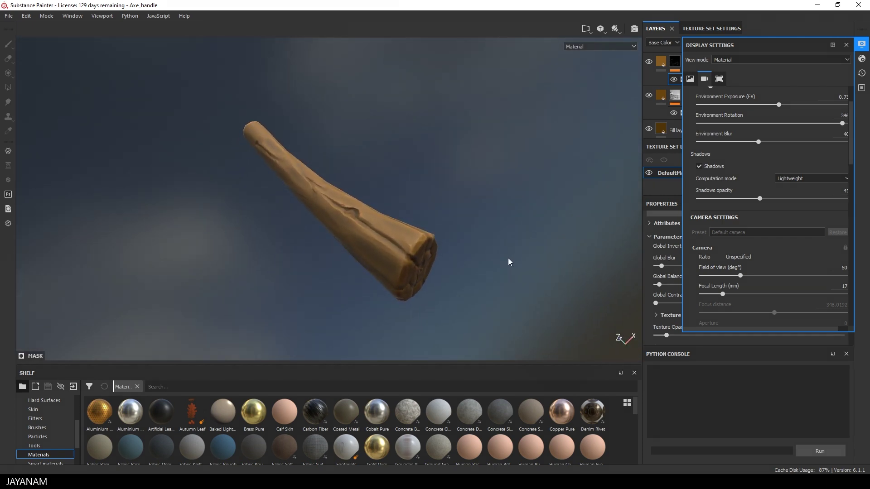